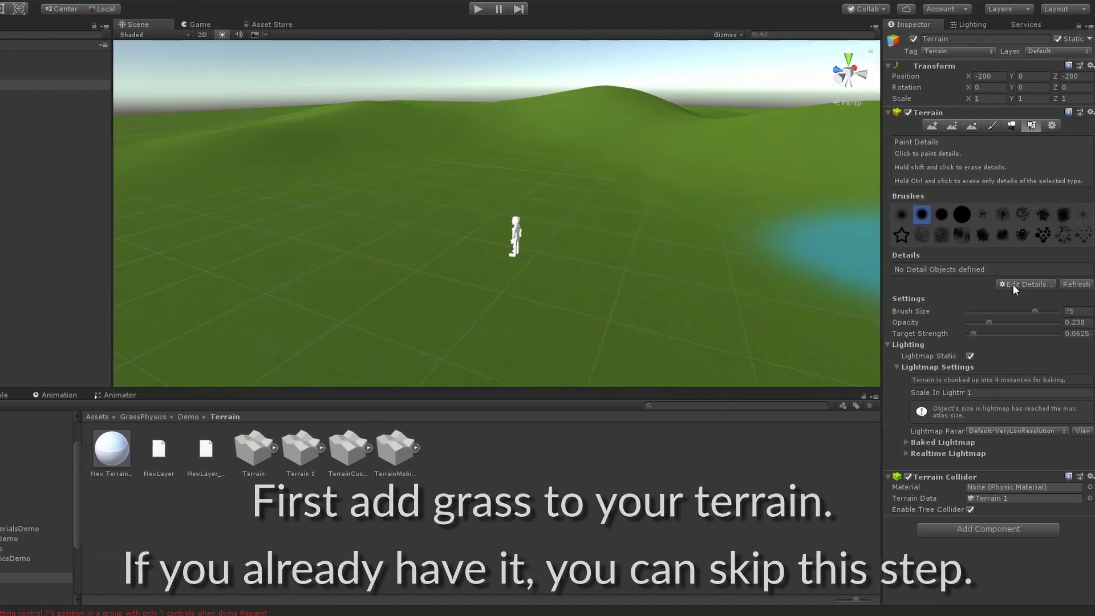
Start a new grass texture detail with billboarding off and a white healthy colour
click(1012, 284)
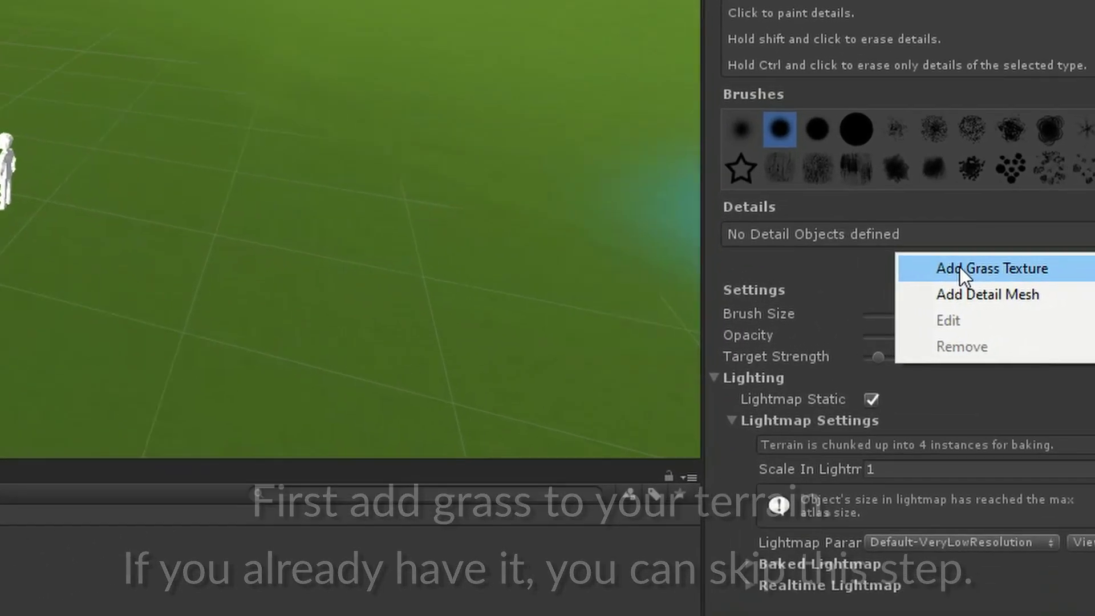
click(1015, 287)
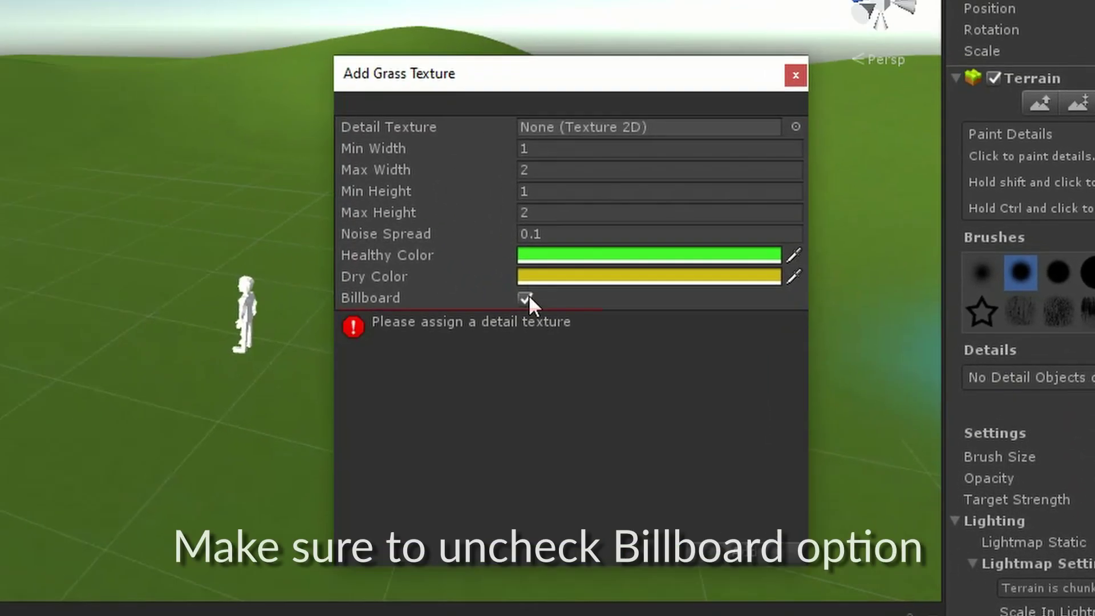
click(526, 297)
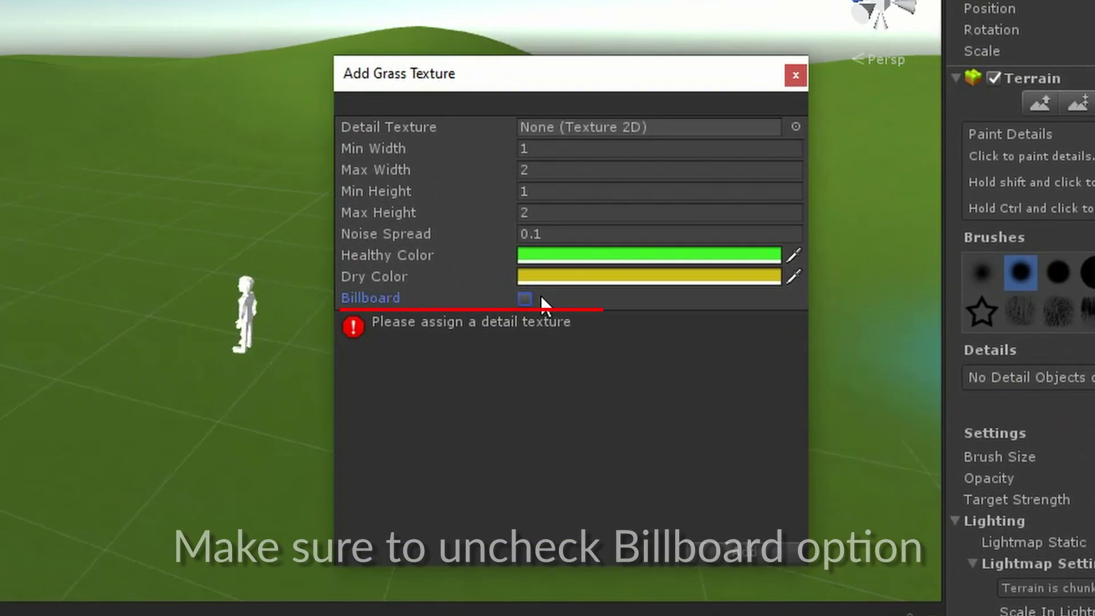
click(570, 259)
drag(347, 310, 117, 169)
click(553, 236)
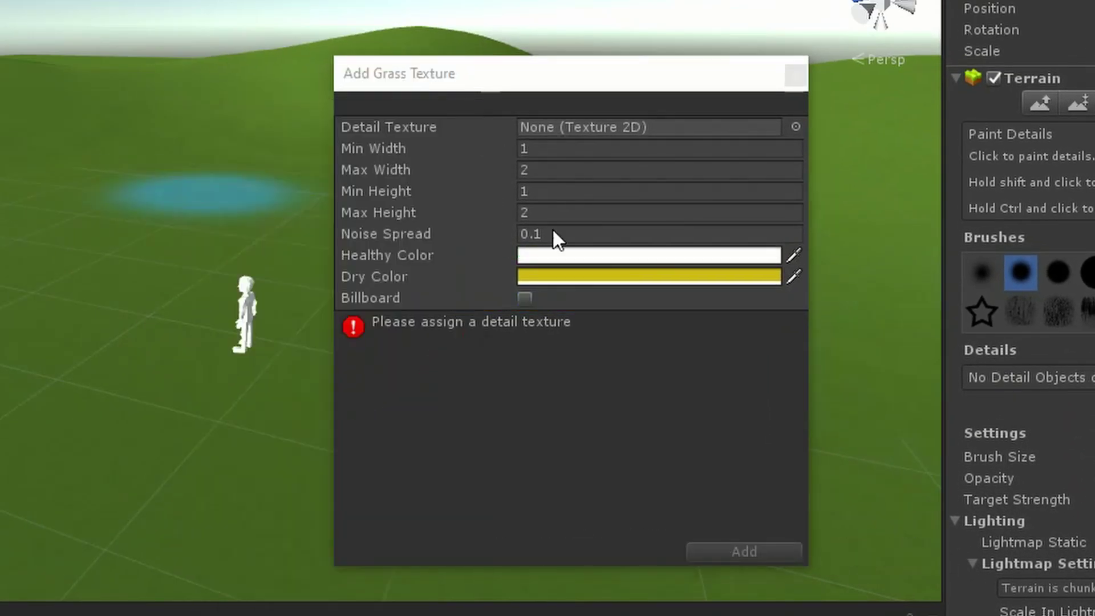
Make the dry colour white, choose the Grass texture, and add the detail to the terrain
click(579, 276)
click(347, 279)
drag(334, 278, 268, 255)
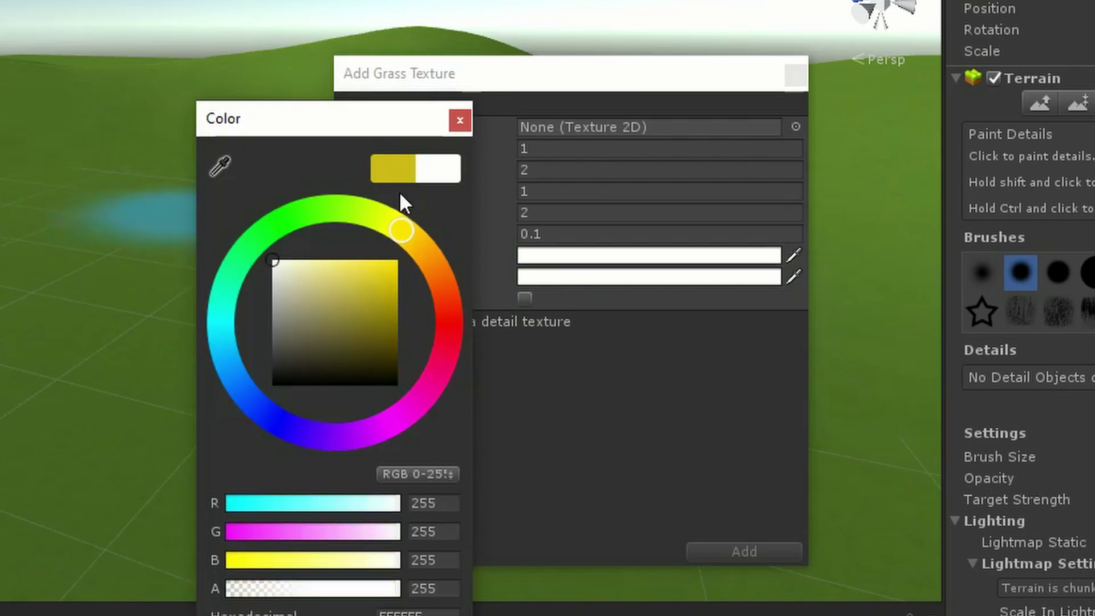
click(465, 127)
click(795, 126)
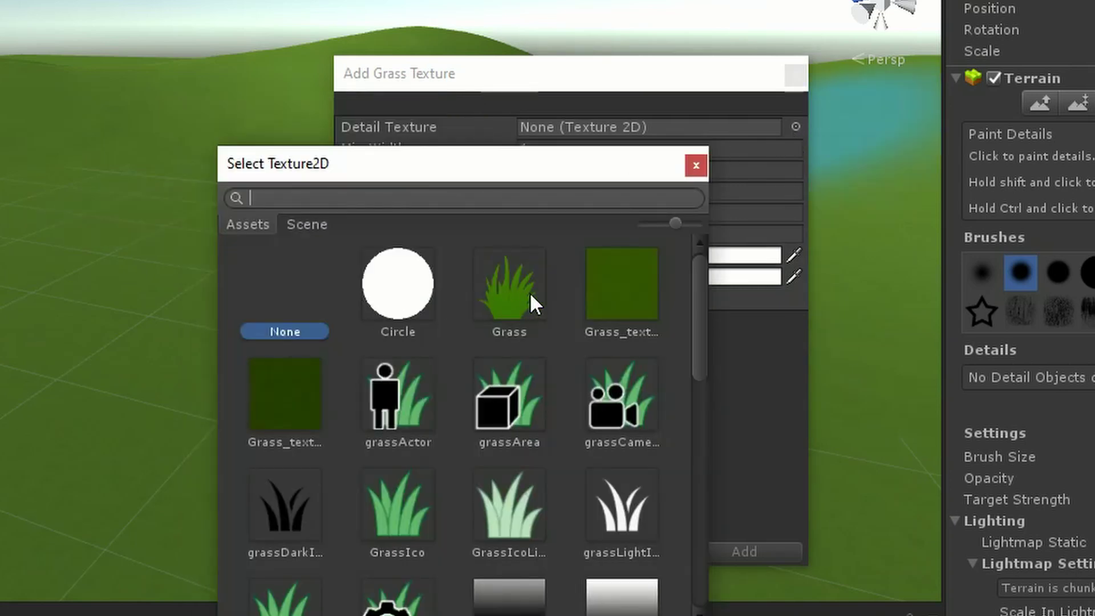
double_click(507, 295)
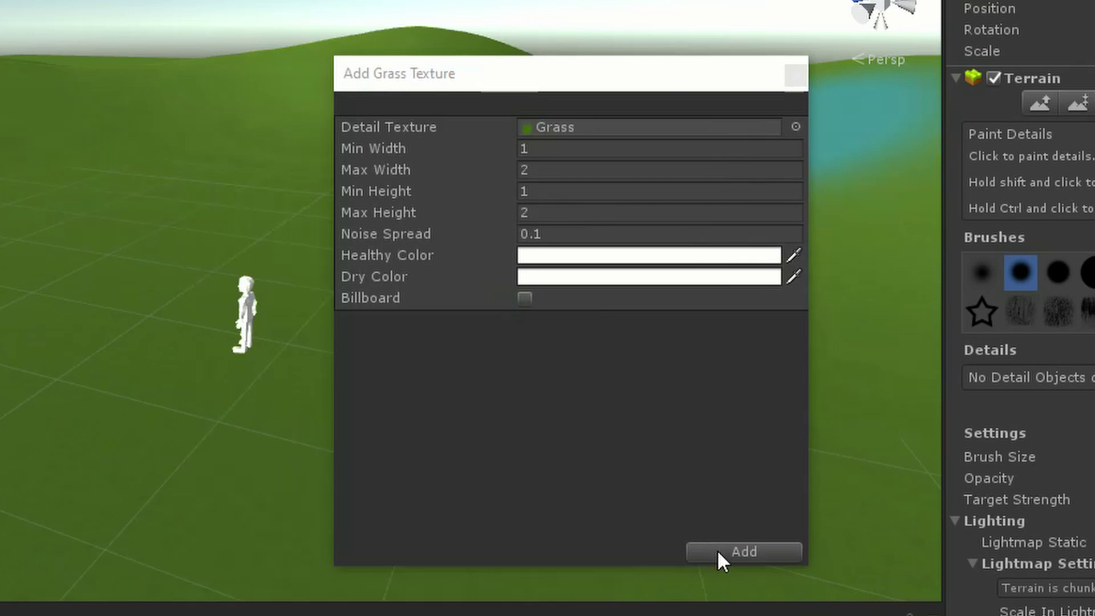
click(717, 549)
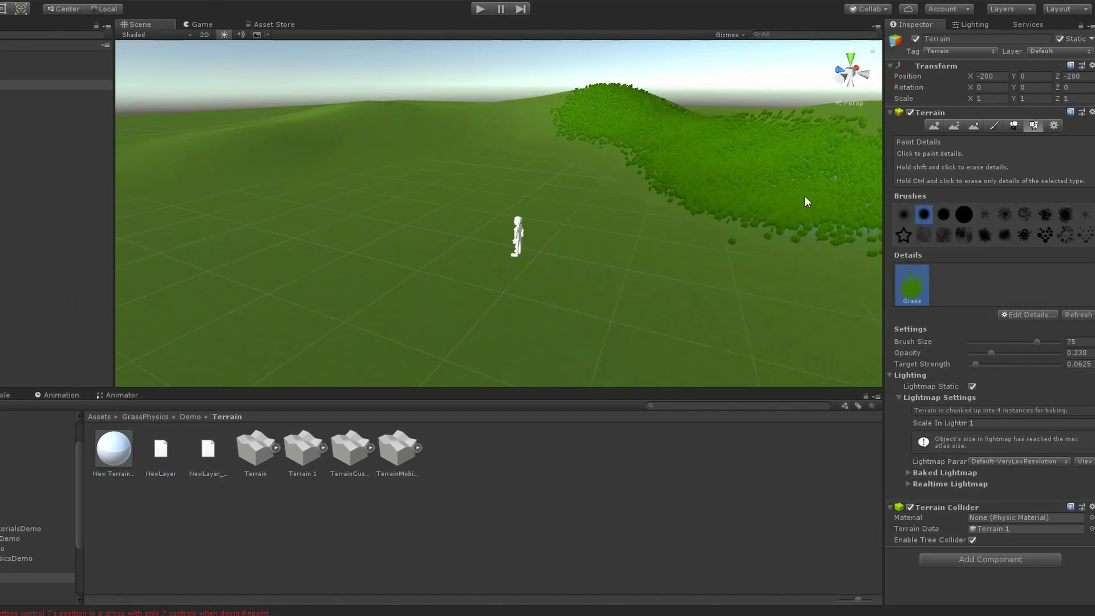
Paint grass over the terrain, then create a GrassManager from the docked Grass Physics Settings window
mouse_move(806, 202)
mouse_down()
mouse_move(195, 183)
mouse_move(459, 179)
mouse_move(787, 286)
mouse_up()
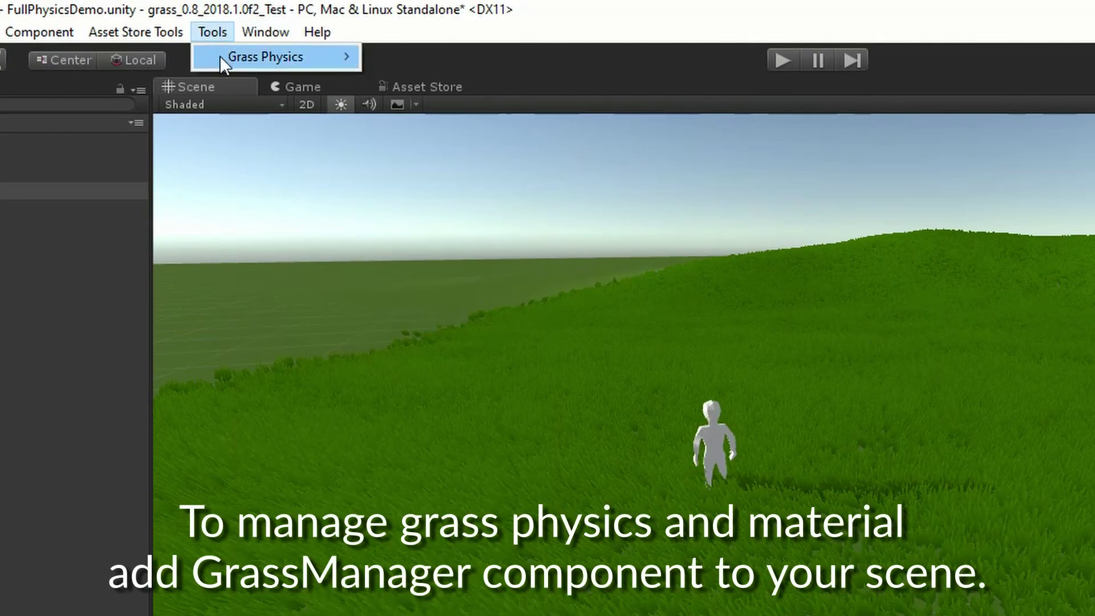
mouse_move(333, 56)
click(402, 57)
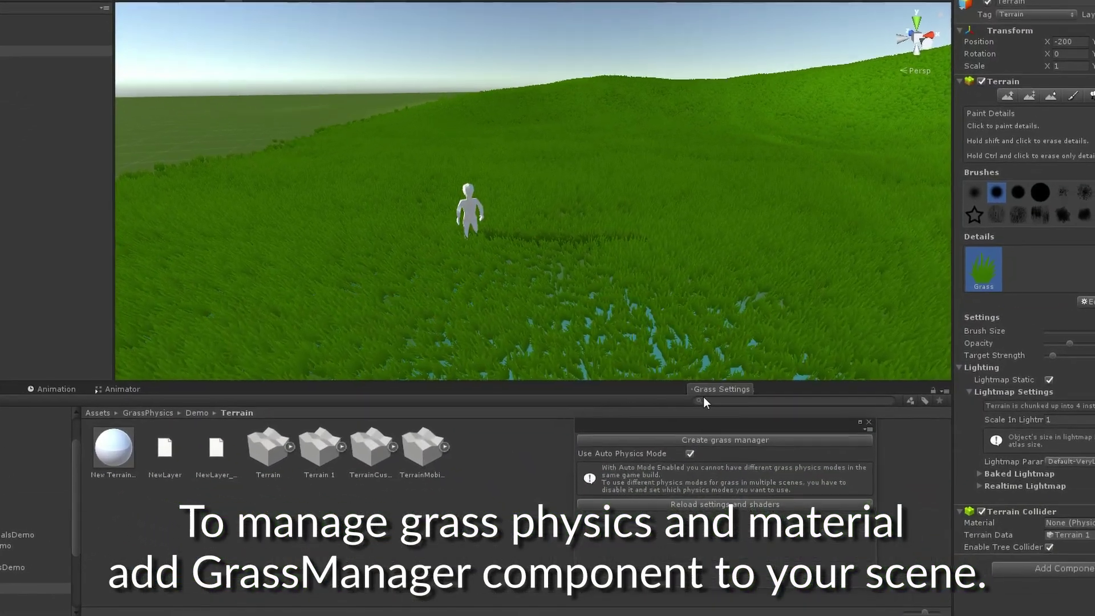
mouse_move(720, 378)
mouse_down()
mouse_move(796, 436)
mouse_move(695, 434)
mouse_up()
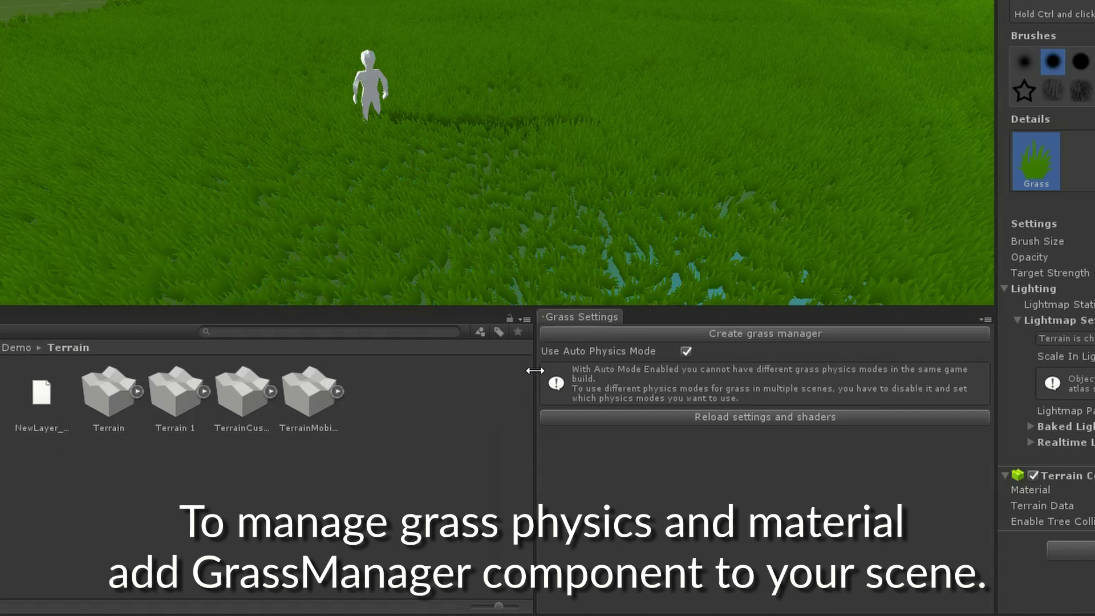
drag(534, 370, 472, 372)
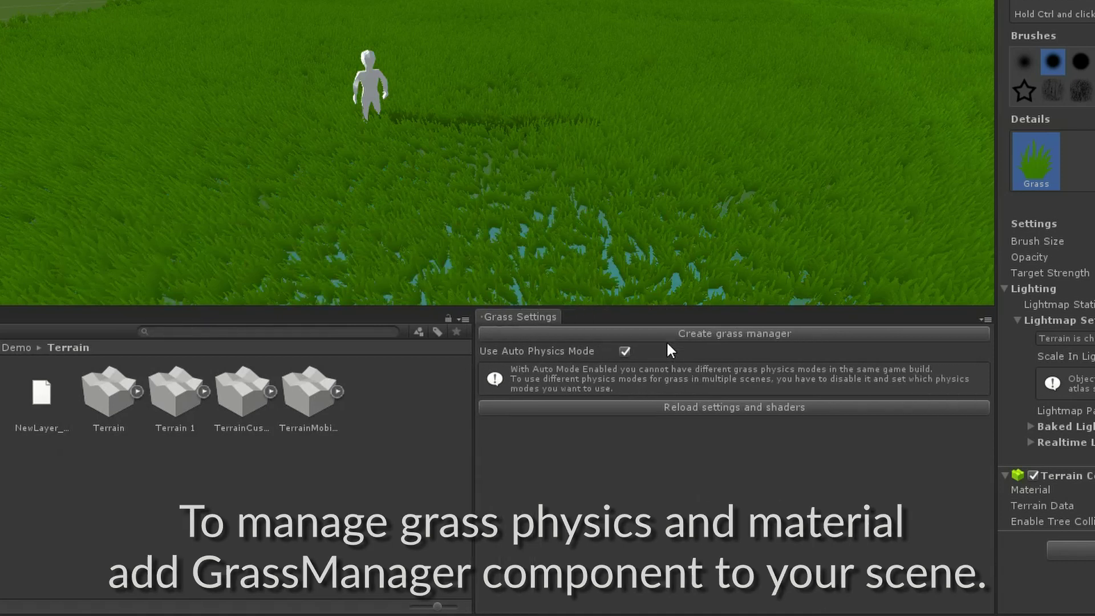
click(706, 334)
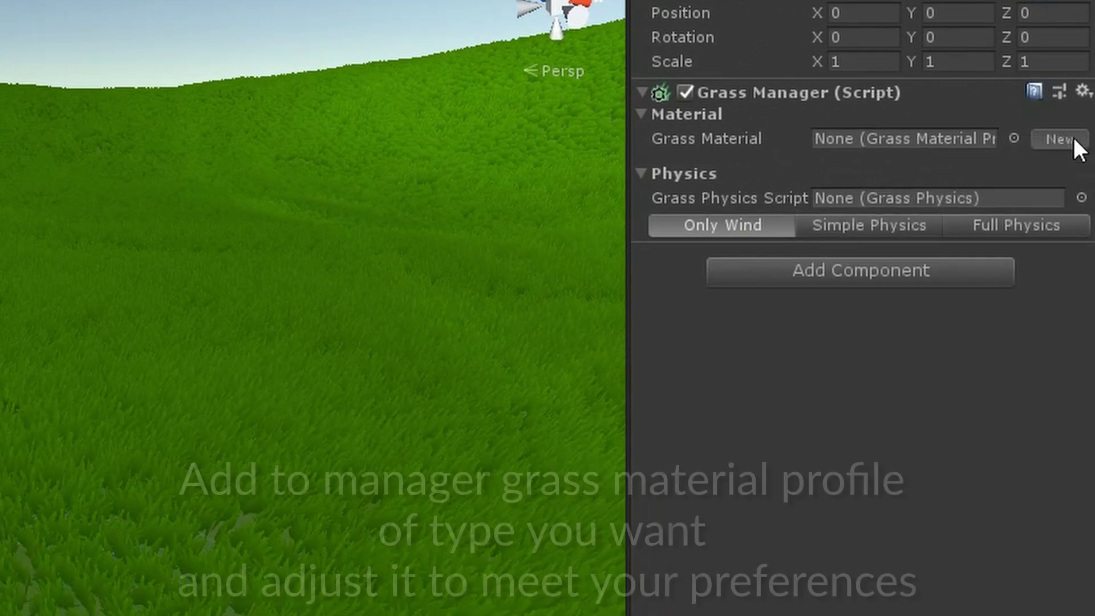
Create a Specular grass material for the Grass Manager and save it as GrassSpecularMaterial
click(1071, 144)
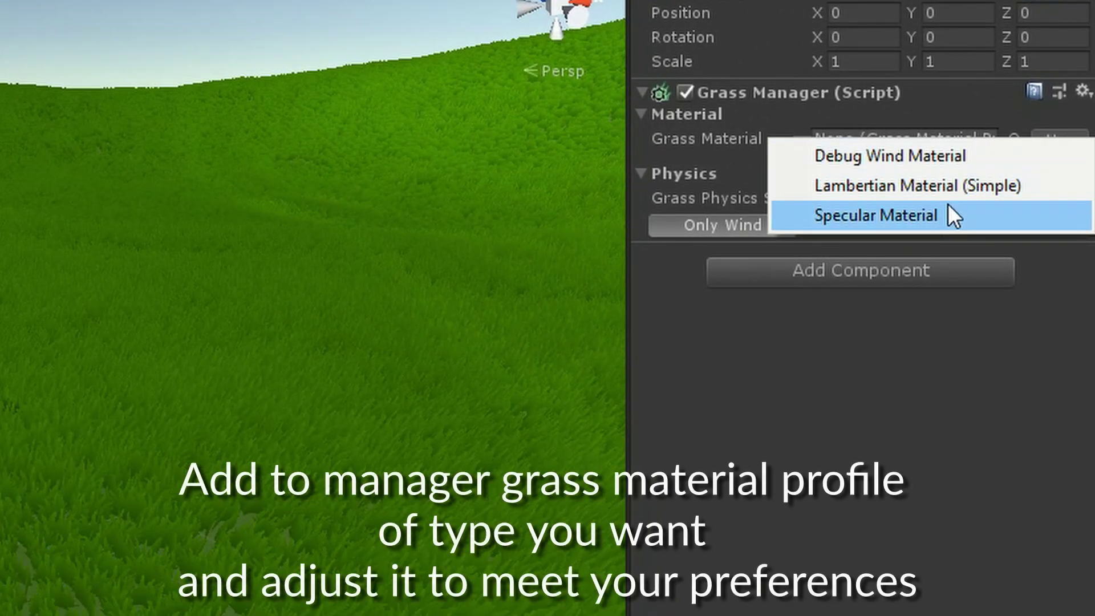
click(906, 217)
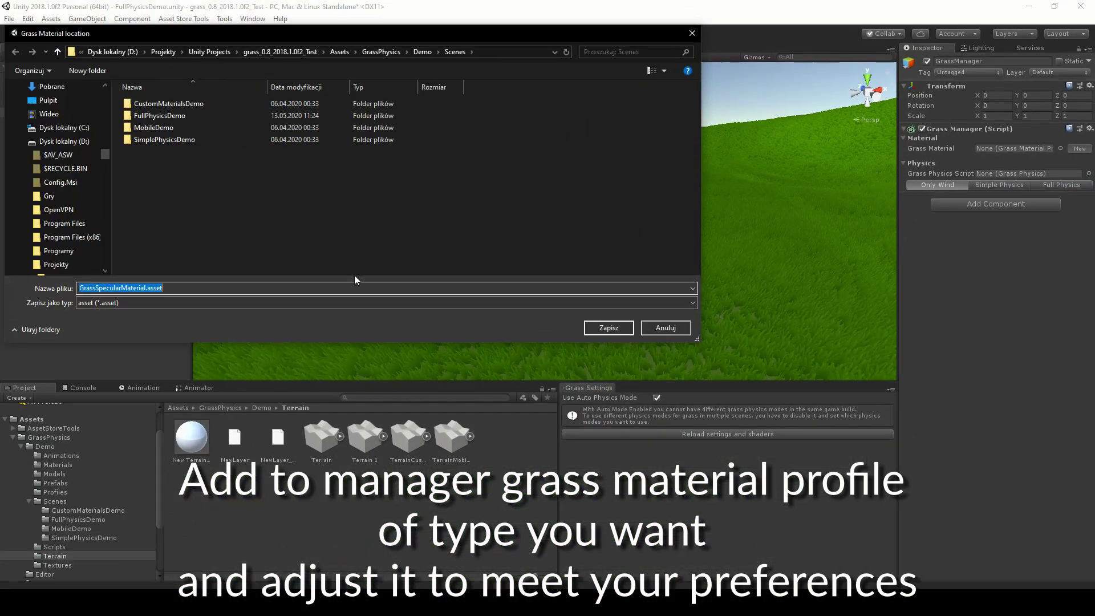
click(606, 329)
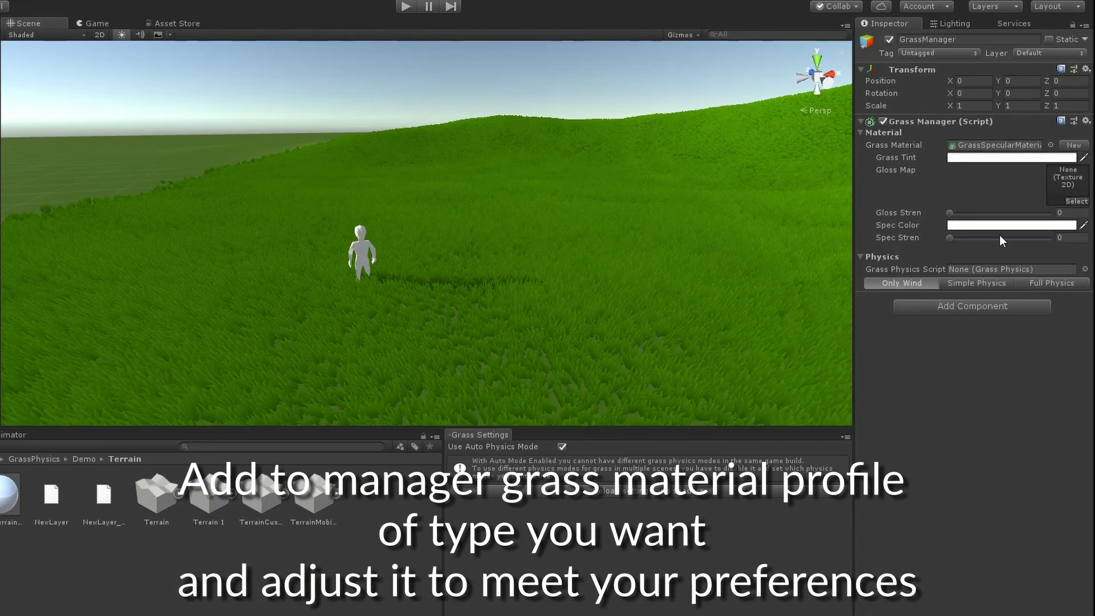
Set the grass material's gloss map to the GrassSpec texture
right_drag(667, 286, 380, 249)
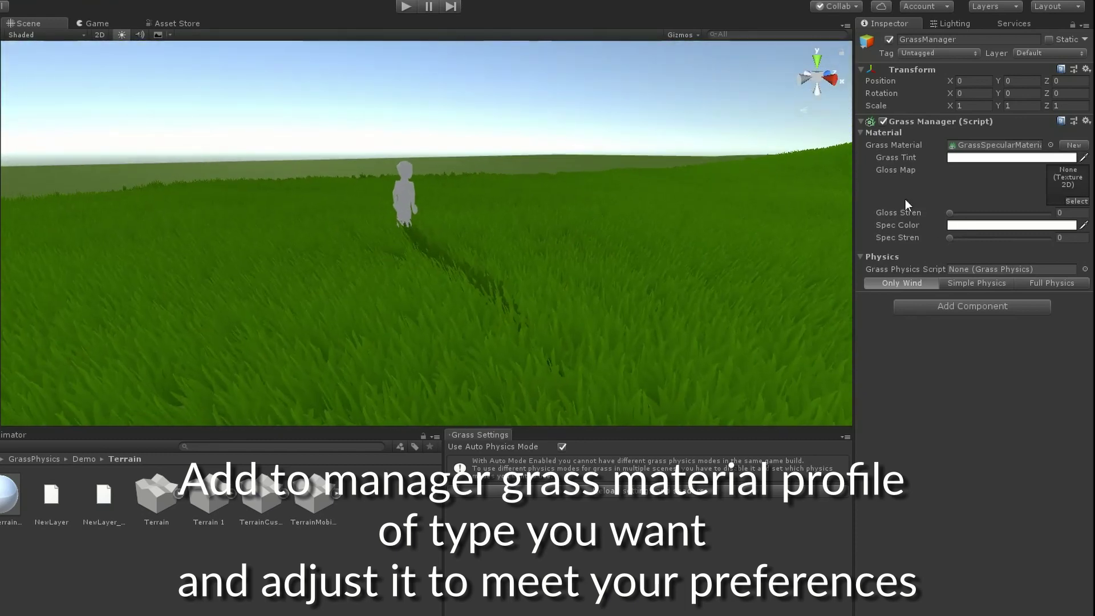
click(1076, 201)
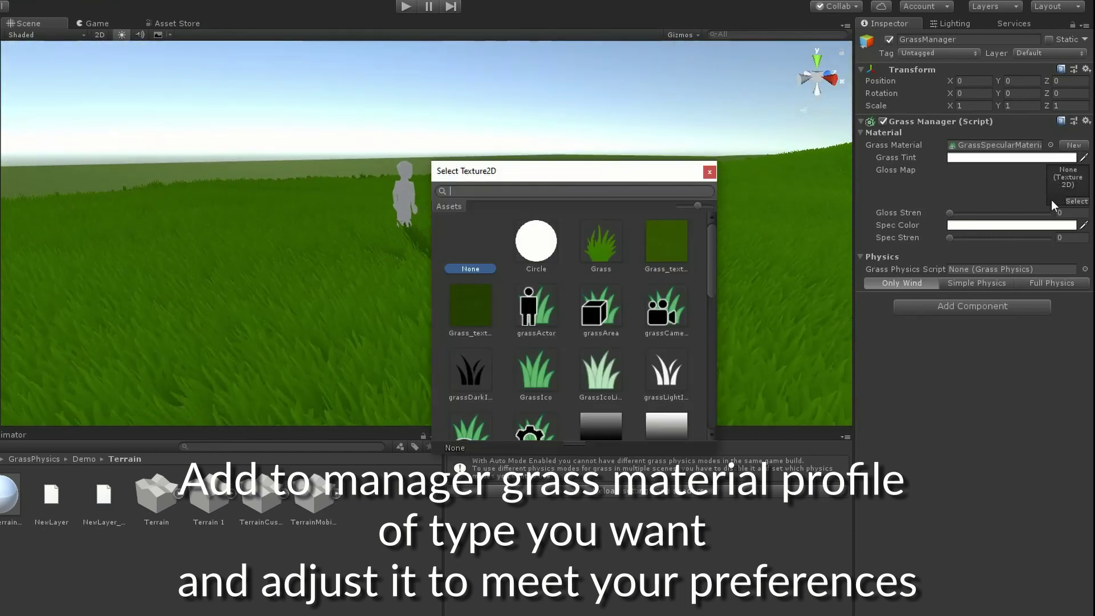
scroll(610, 377, down, 1)
click(610, 388)
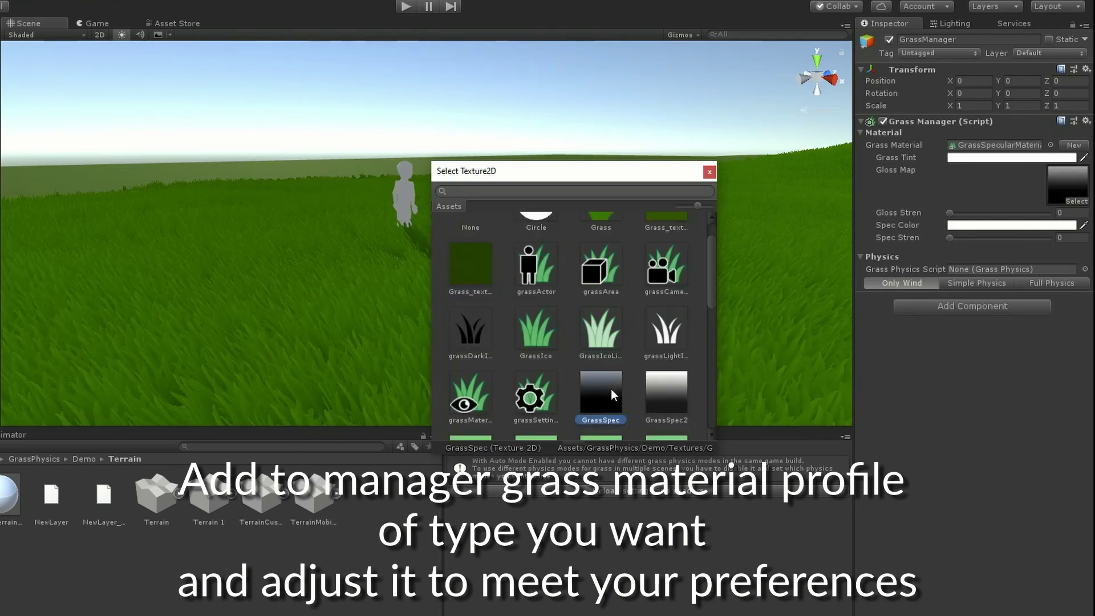
click(710, 172)
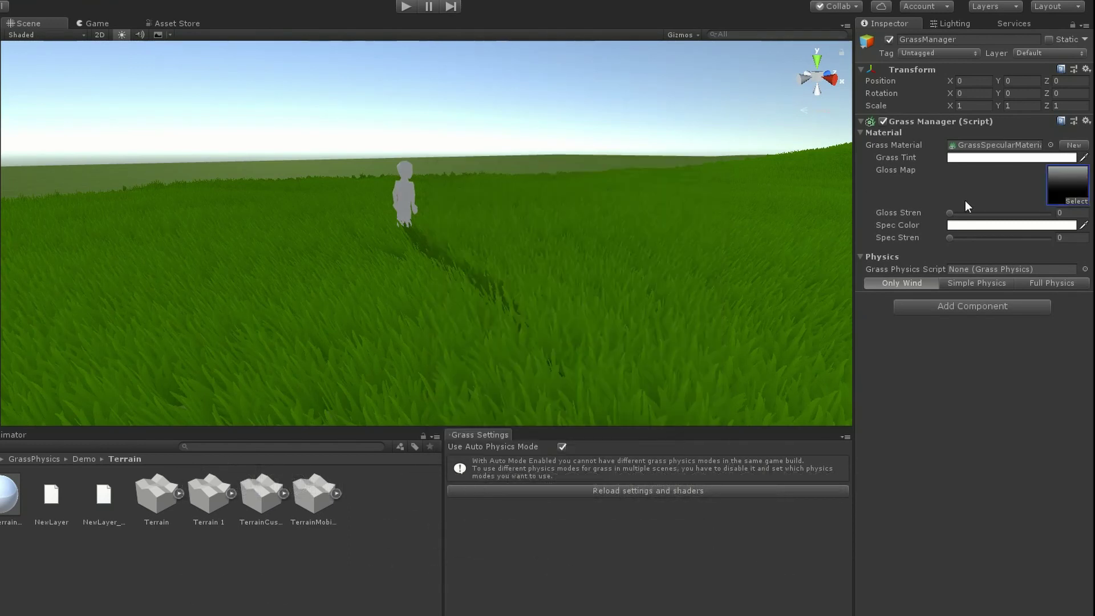
Raise gloss strength to 0.458 and specular strength to 0.326, leaving the grass tint white
mouse_move(951, 213)
mouse_down()
mouse_move(969, 213)
mouse_move(966, 238)
mouse_move(983, 213)
mouse_move(983, 237)
mouse_up()
mouse_move(724, 238)
alt+mouse_down()
mouse_move(706, 243)
mouse_move(601, 162)
alt+mouse_up()
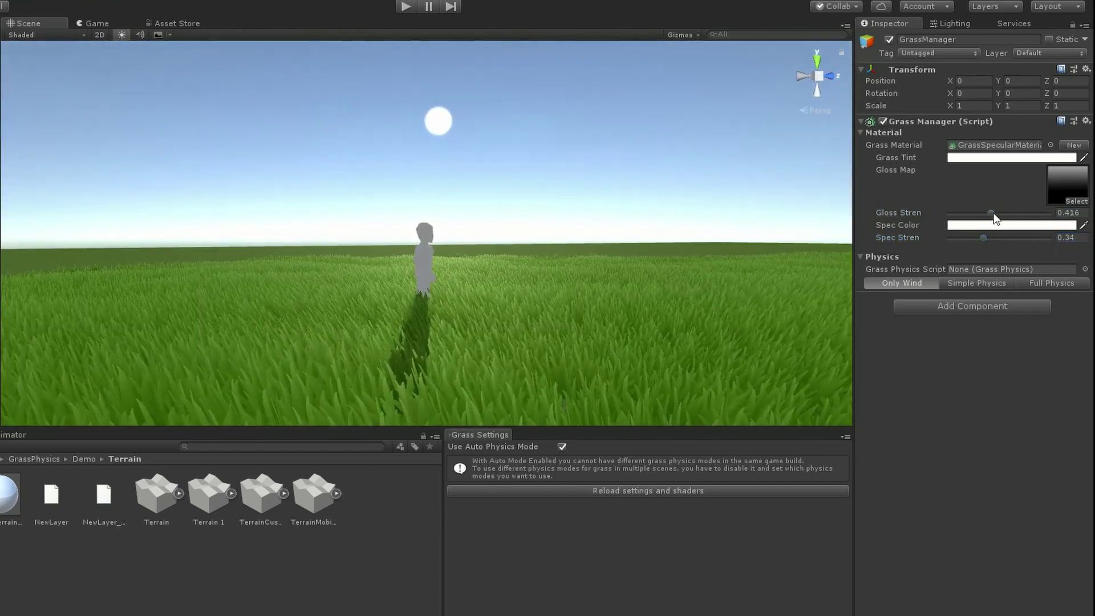
mouse_move(992, 213)
mouse_down()
mouse_move(1041, 239)
mouse_move(982, 238)
mouse_move(996, 213)
mouse_up()
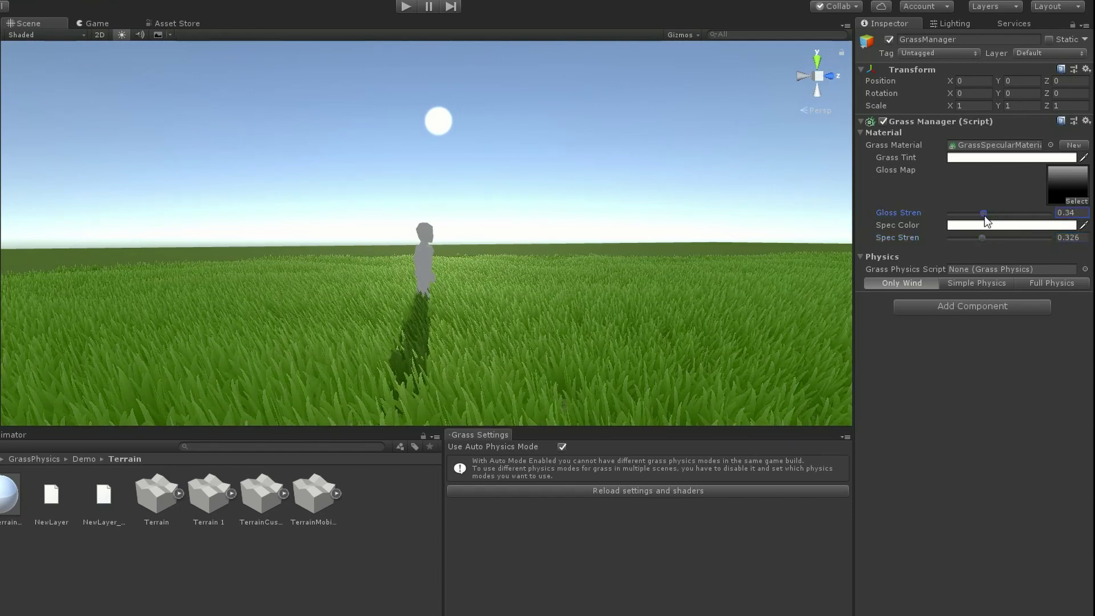
click(988, 159)
drag(495, 229, 455, 212)
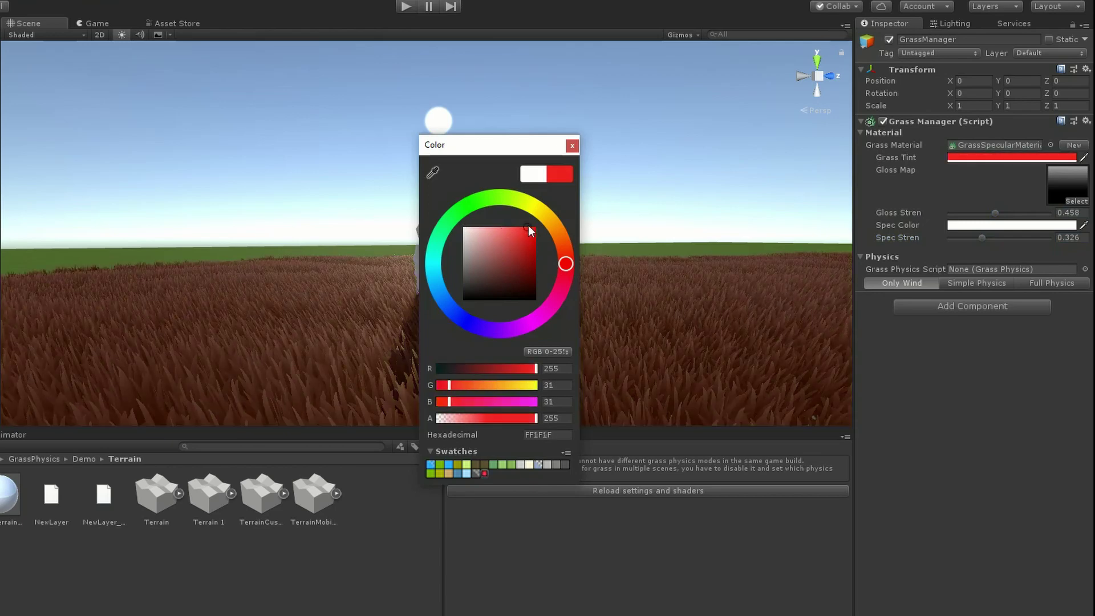
click(572, 147)
right_drag(508, 133, 677, 220)
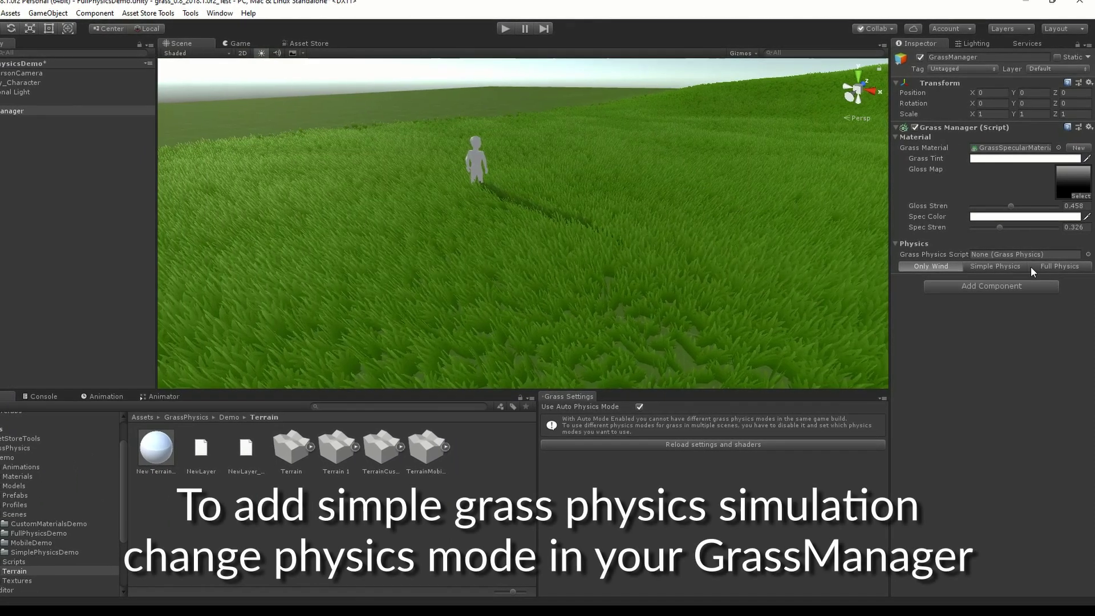
Switch the Grass Manager to Simple Physics and add an empty Grass Actor 0 entry
click(1008, 267)
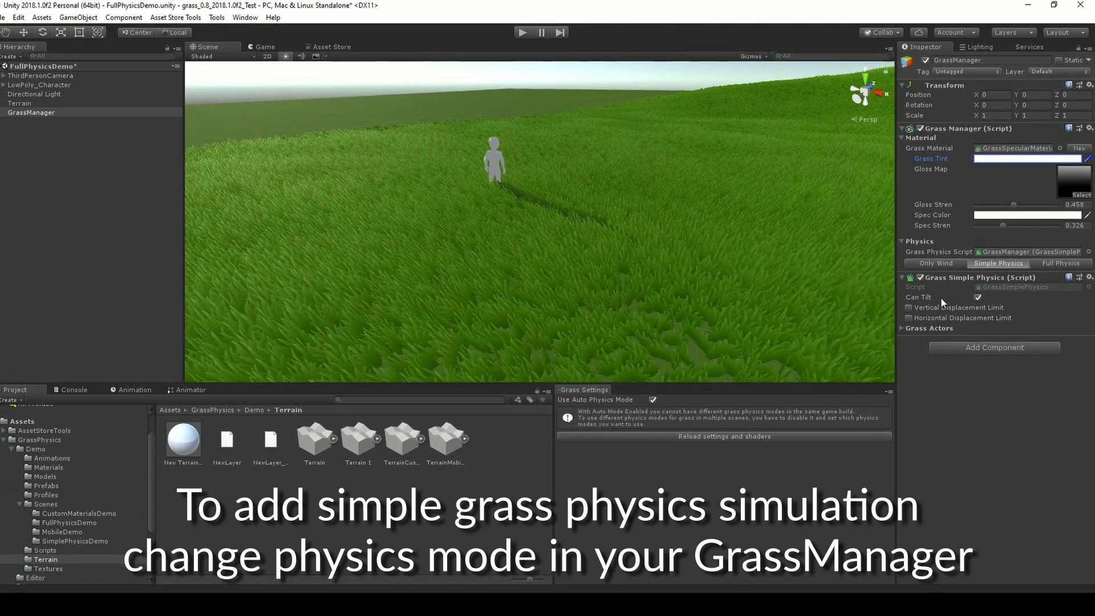
click(929, 328)
click(962, 357)
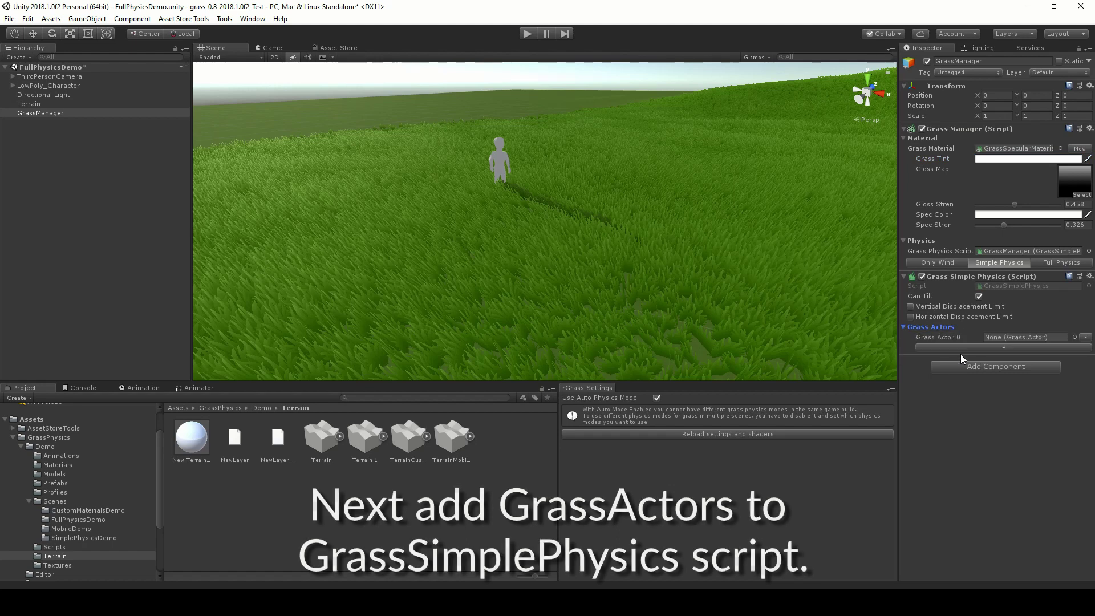
Expand LowPoly_Character and its Armature, then select Hips.Control with the Move tool active
click(40, 87)
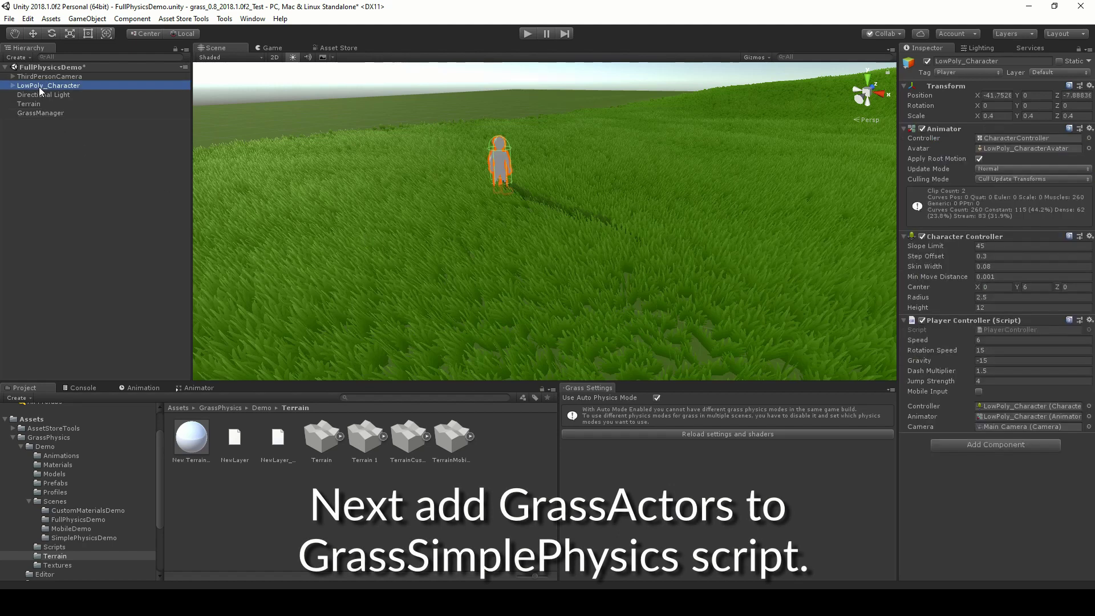
click(13, 86)
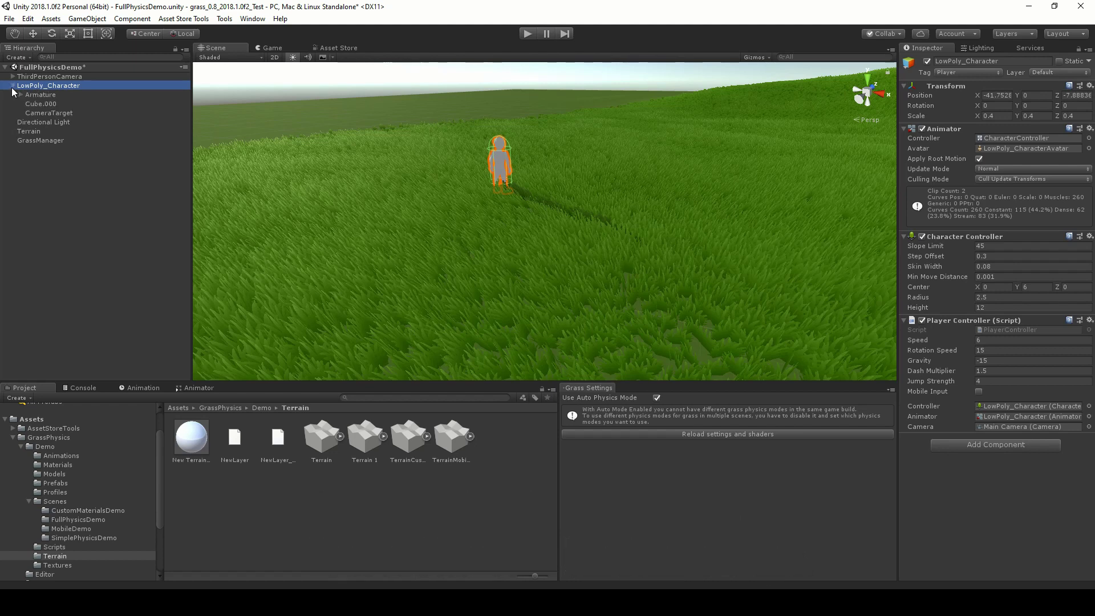
click(25, 95)
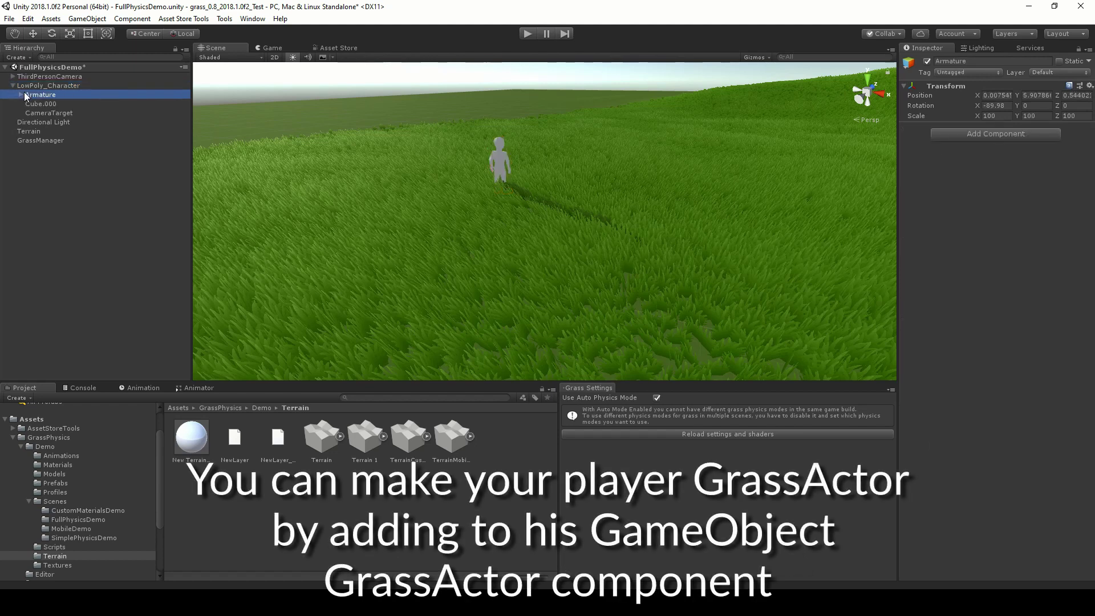
click(21, 95)
click(57, 105)
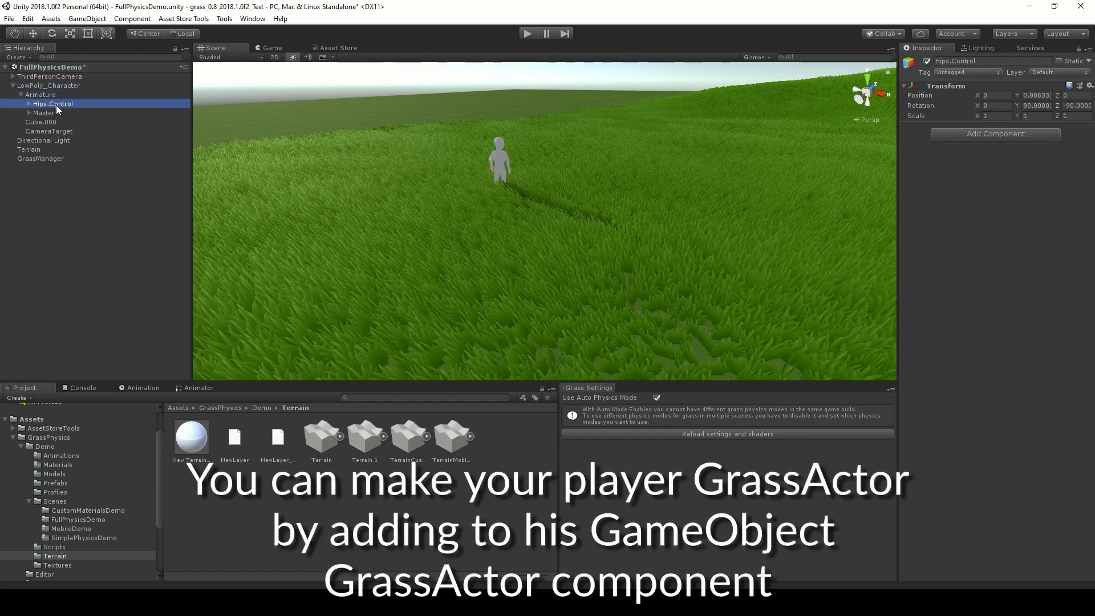
click(33, 33)
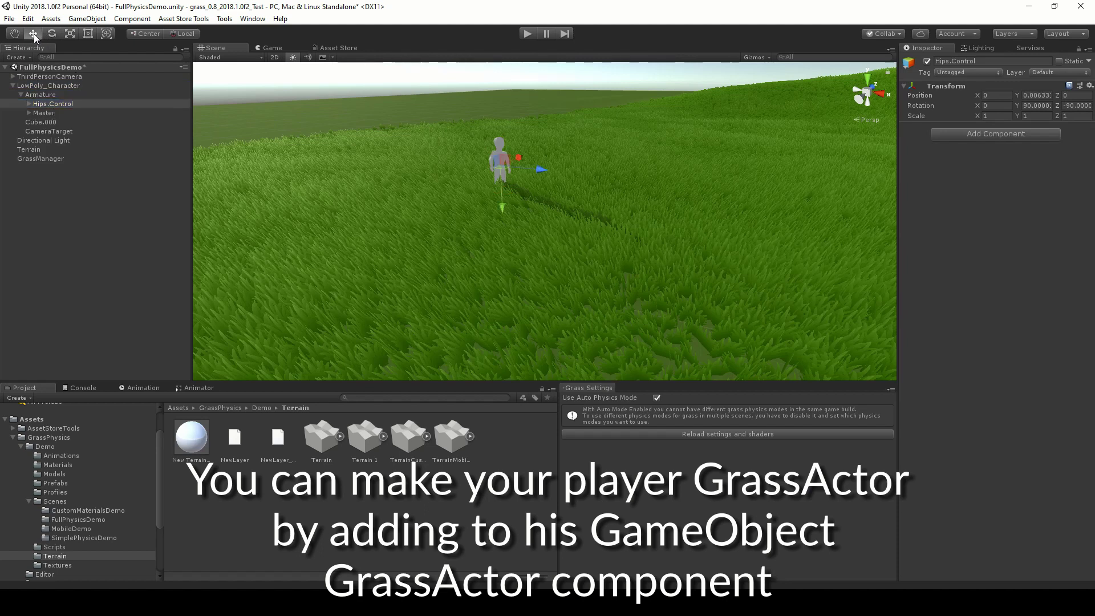
click(42, 106)
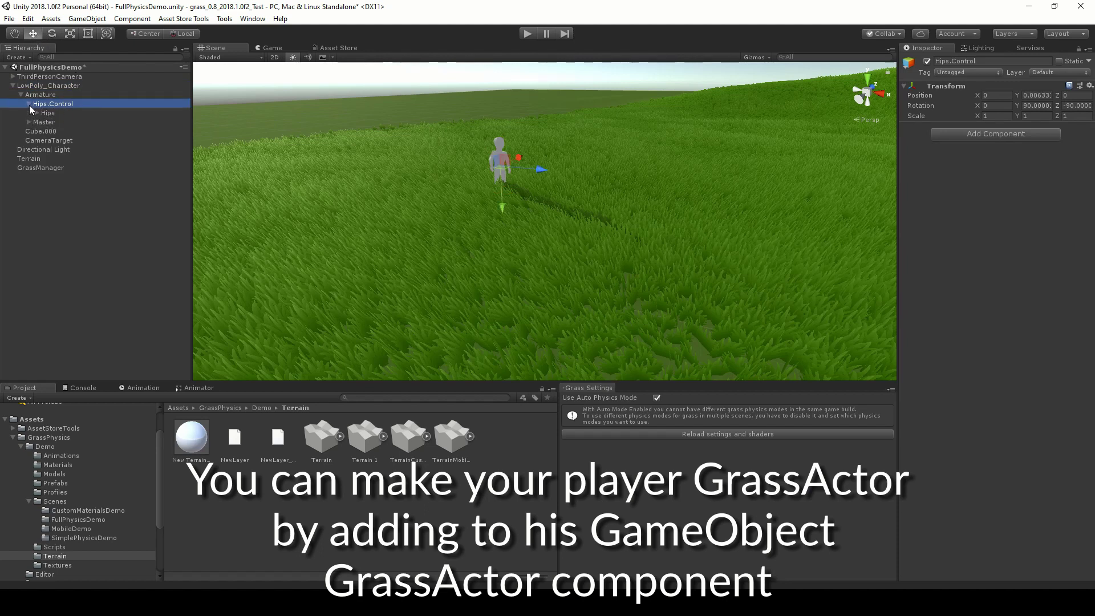
right_click(51, 105)
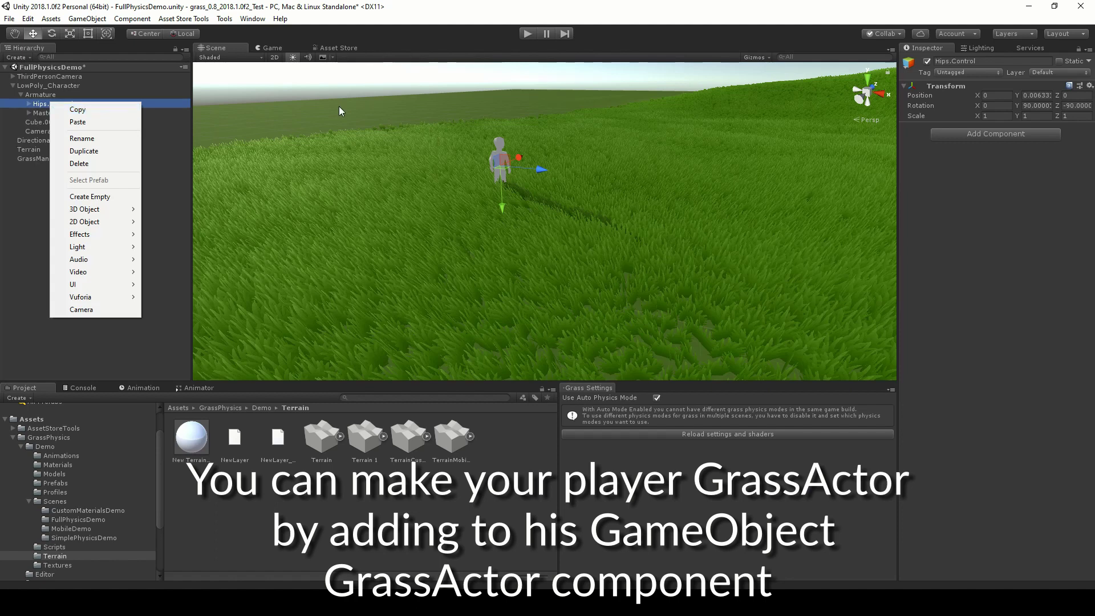
Add a GrassActor component to Hips.Control and raise its radius from 2 to 2.12
click(993, 134)
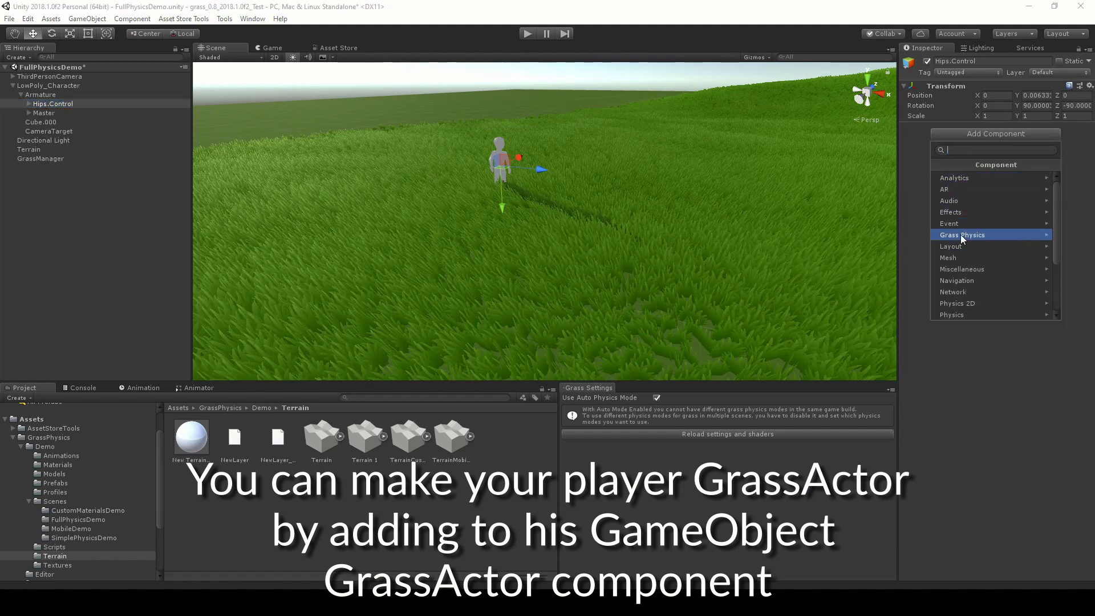
click(970, 234)
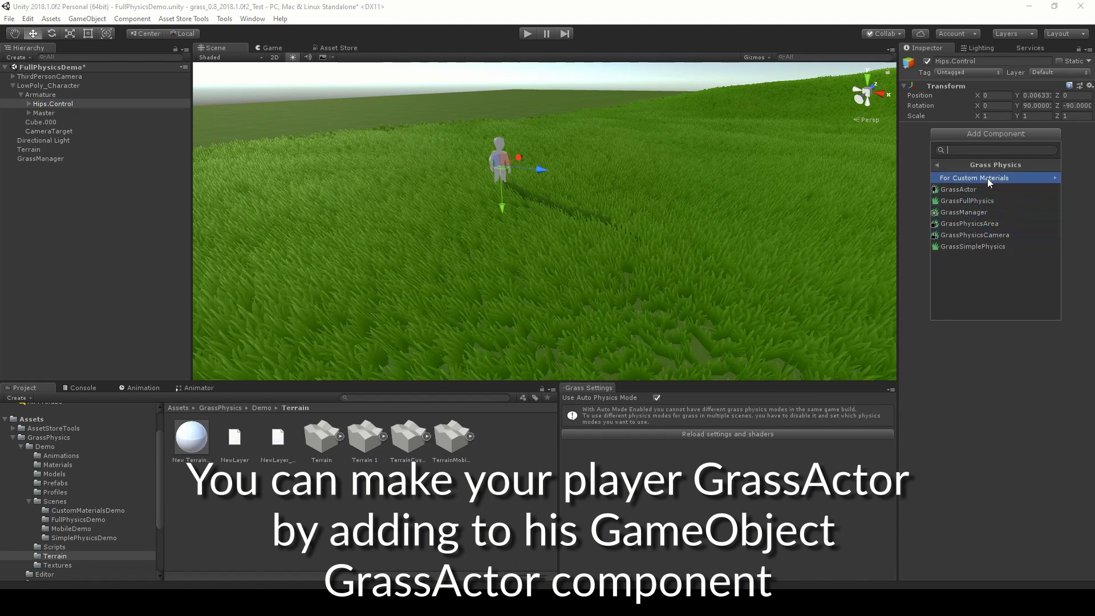
click(980, 190)
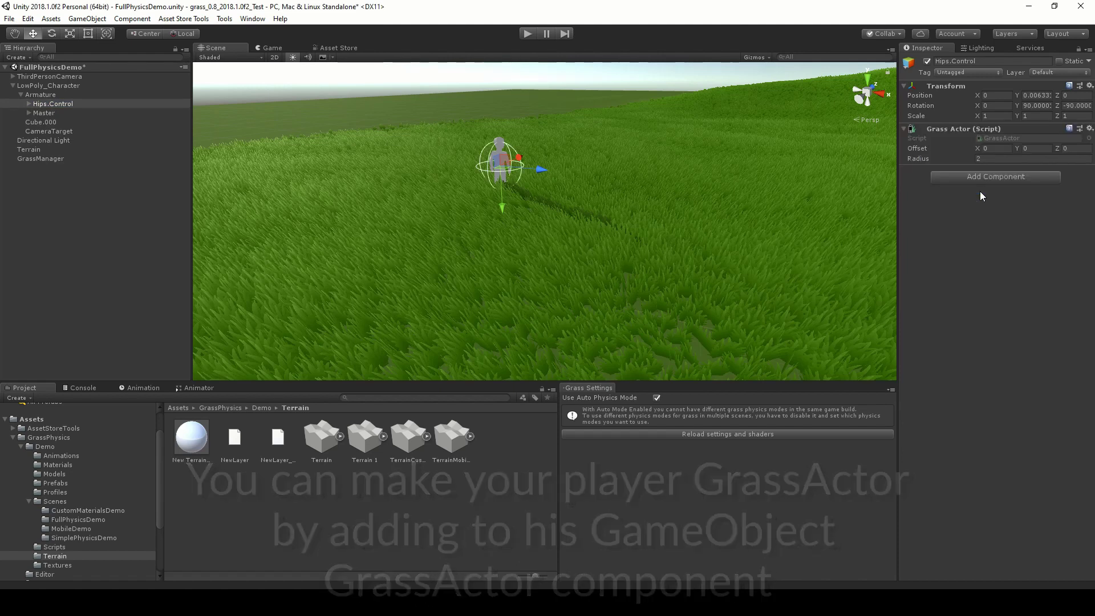
mouse_move(662, 158)
alt+mouse_down()
mouse_move(615, 136)
mouse_move(632, 142)
alt+mouse_up()
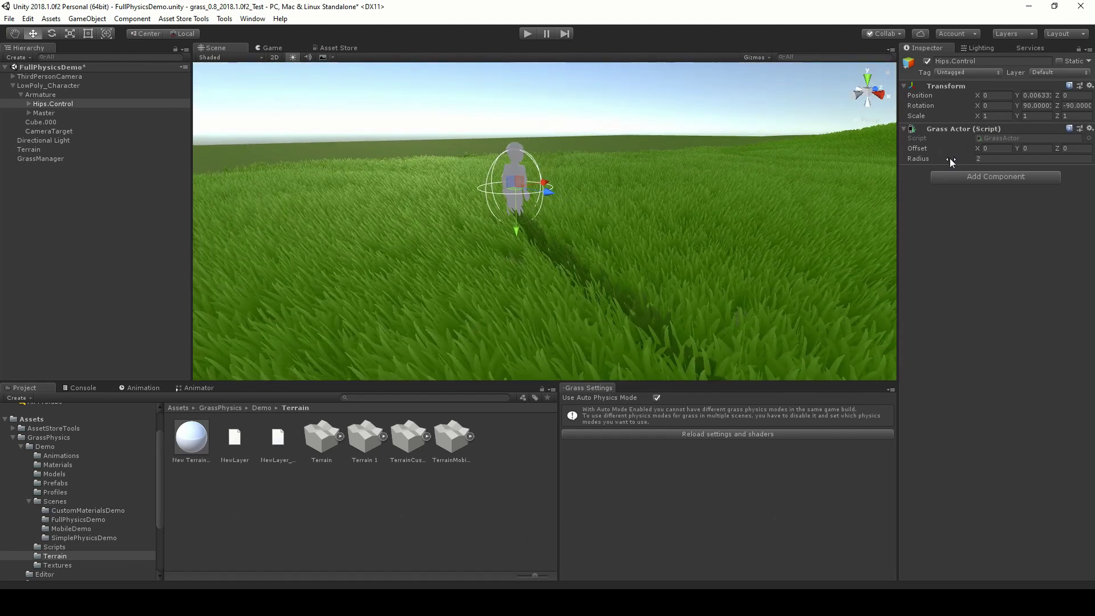
drag(950, 159, 953, 157)
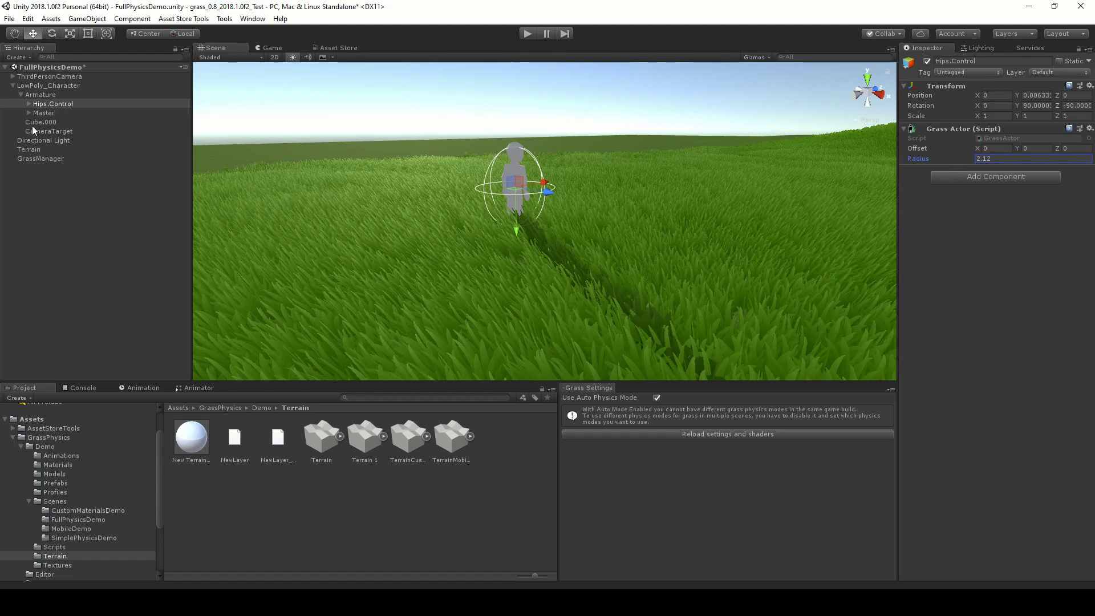
Assign Hips.Control to the GrassManager's Grass Actor 0 slot and enter Play mode
click(41, 160)
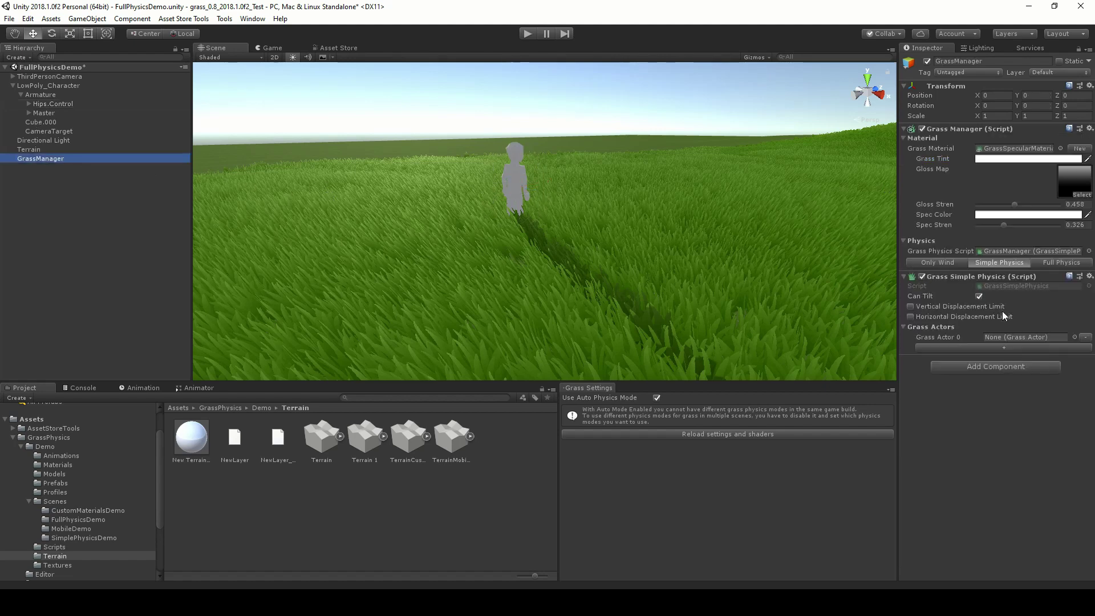
click(1074, 337)
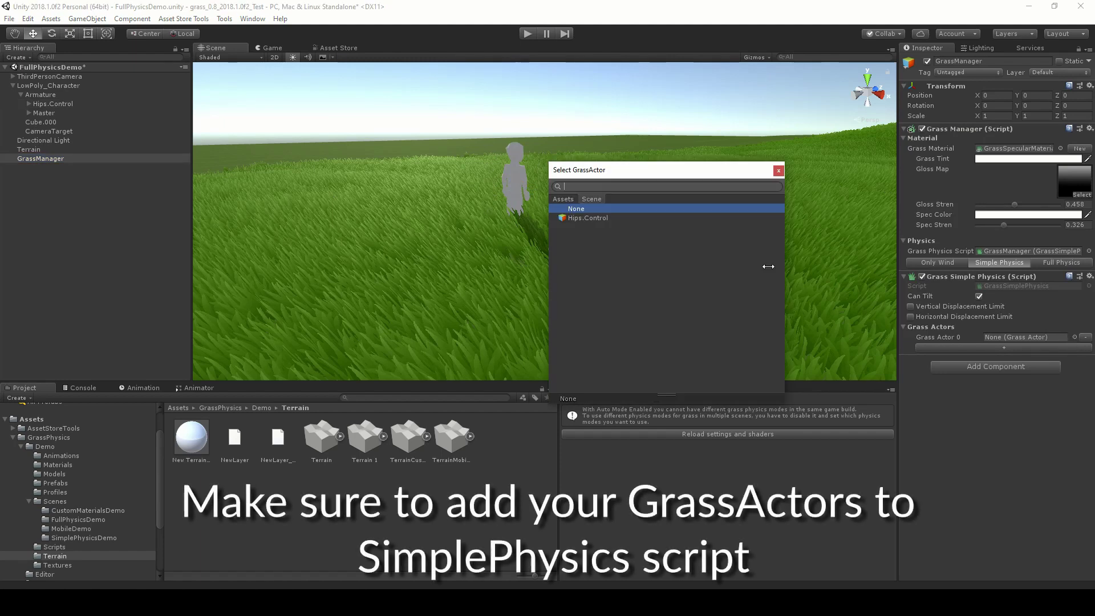
click(597, 221)
click(780, 172)
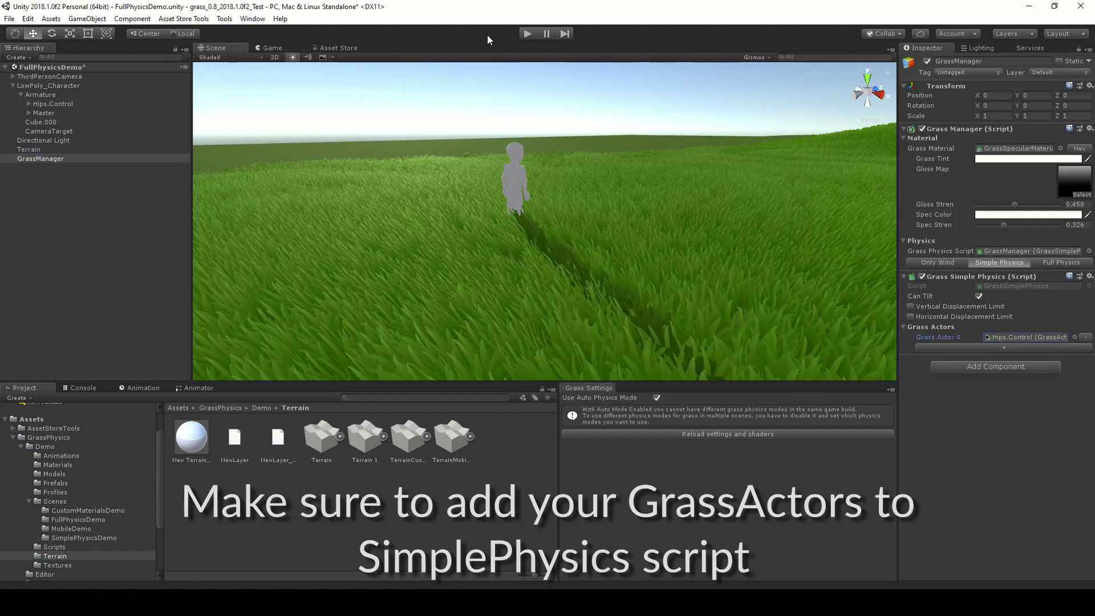
click(527, 34)
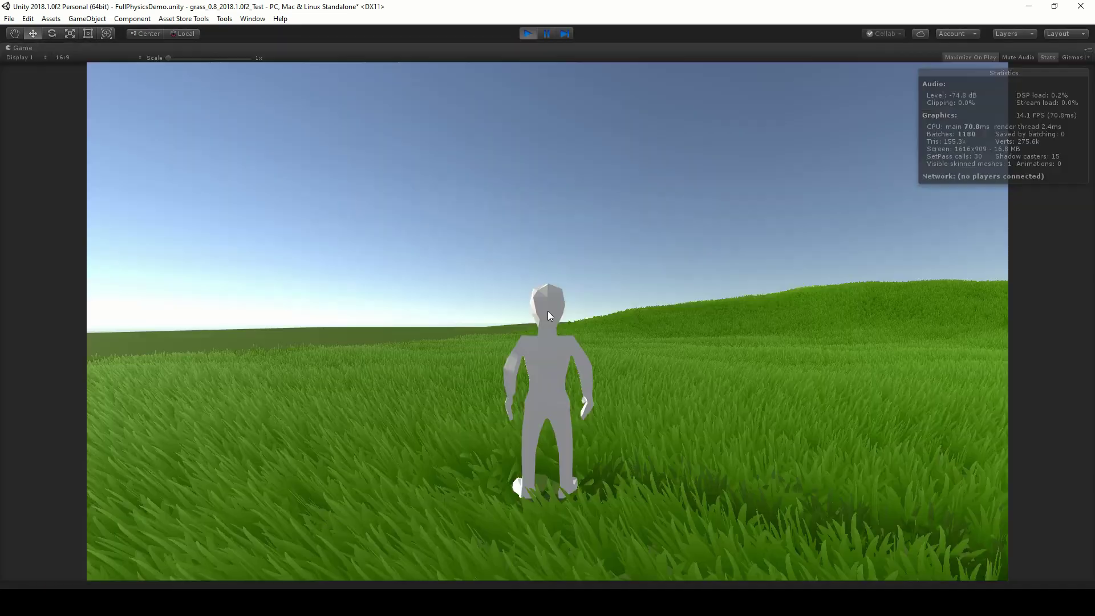
Take control in the Game view and walk the character through the grass with the S key
click(549, 315)
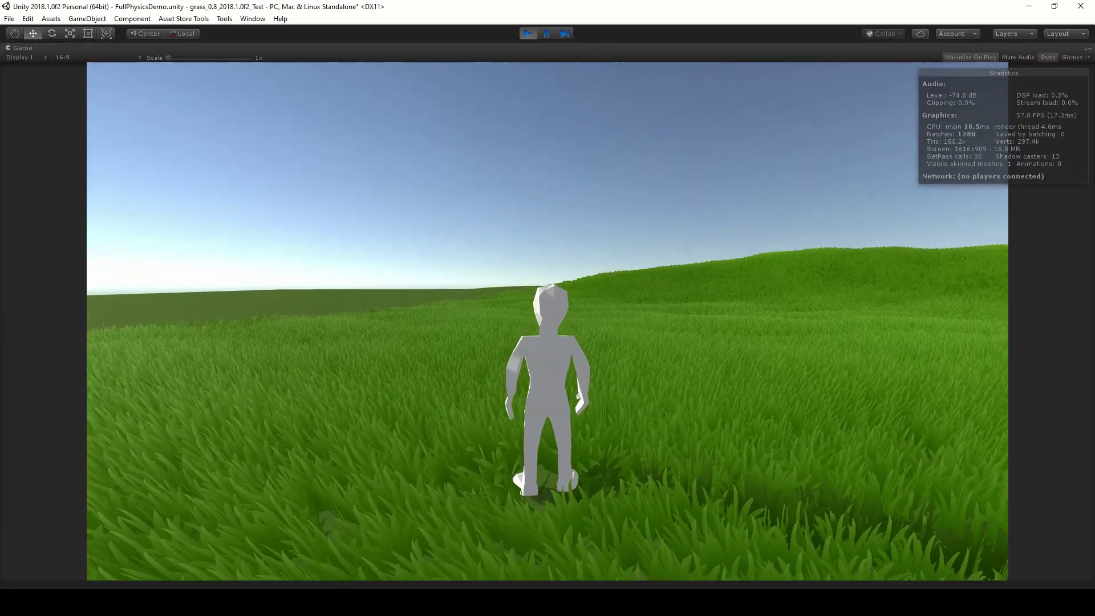
key(s)
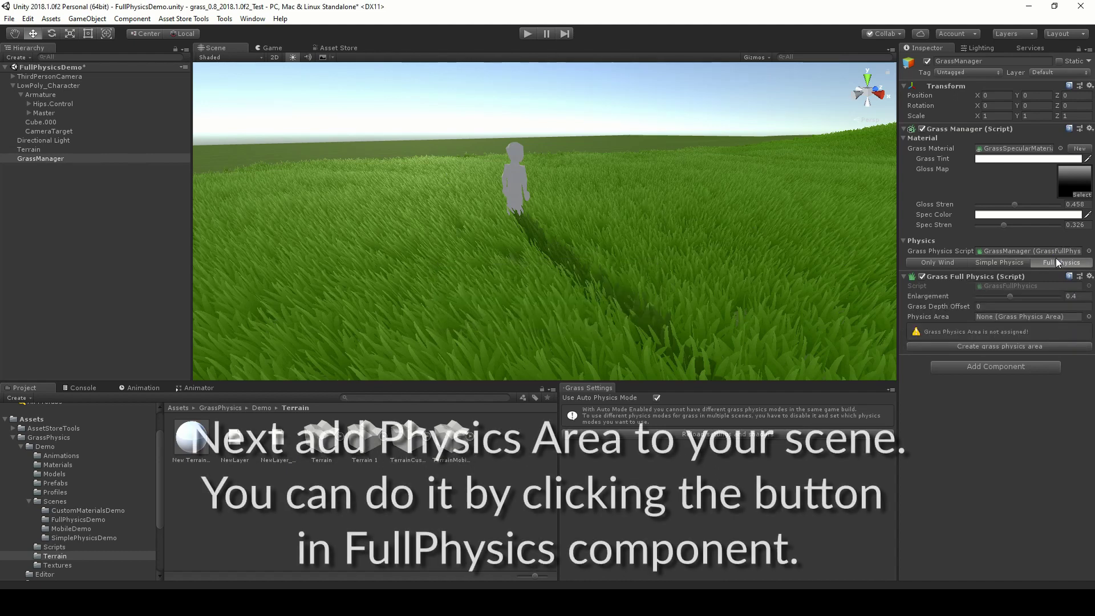
Create a GrassPhysicsArea object and give it a 1024×1024 Grass Physics Camera
click(1001, 346)
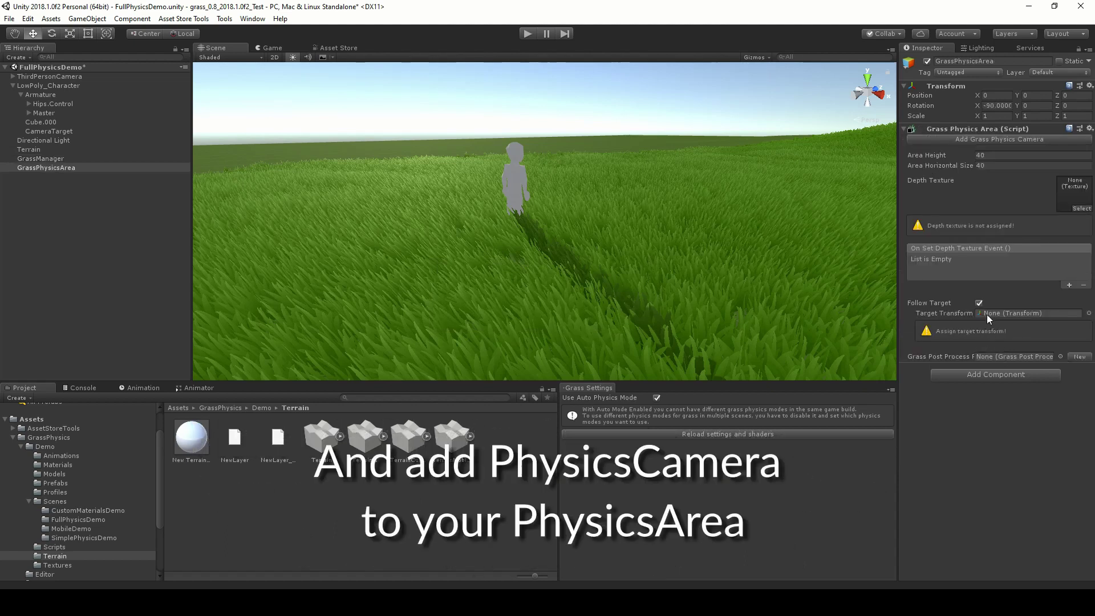
click(1015, 140)
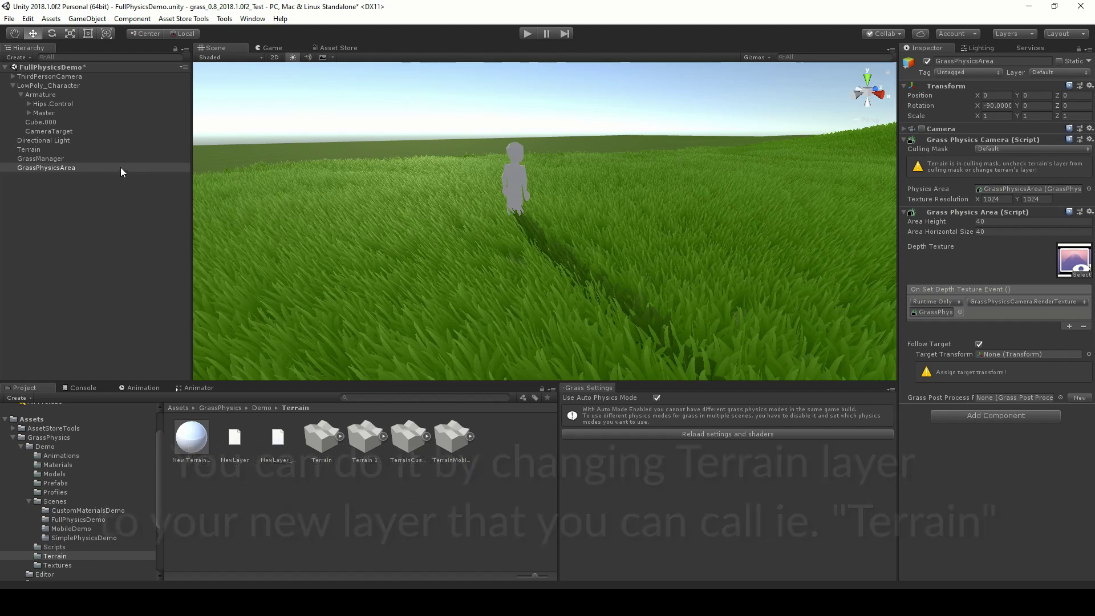
Add a new layer named 'Terrain' in User Layer 9
click(38, 151)
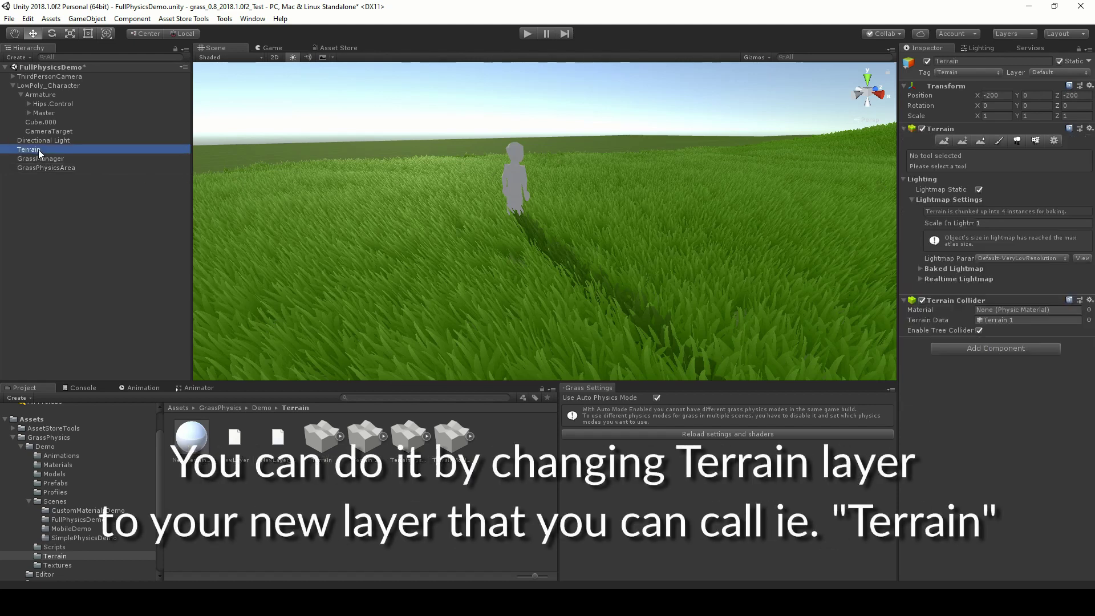
click(1086, 73)
click(1041, 164)
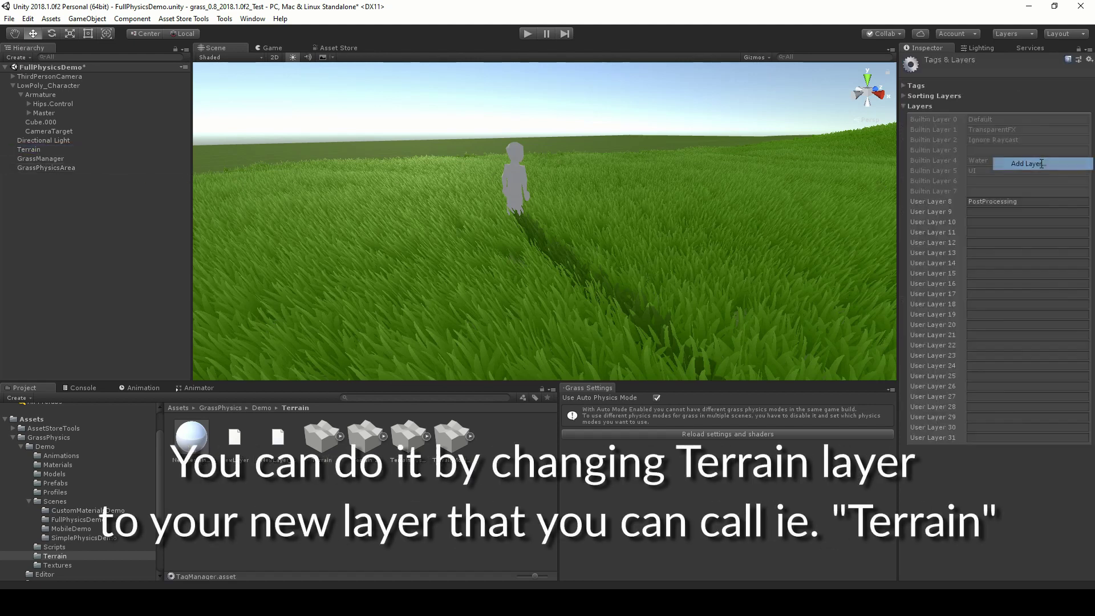
click(1008, 212)
text(Terrain)
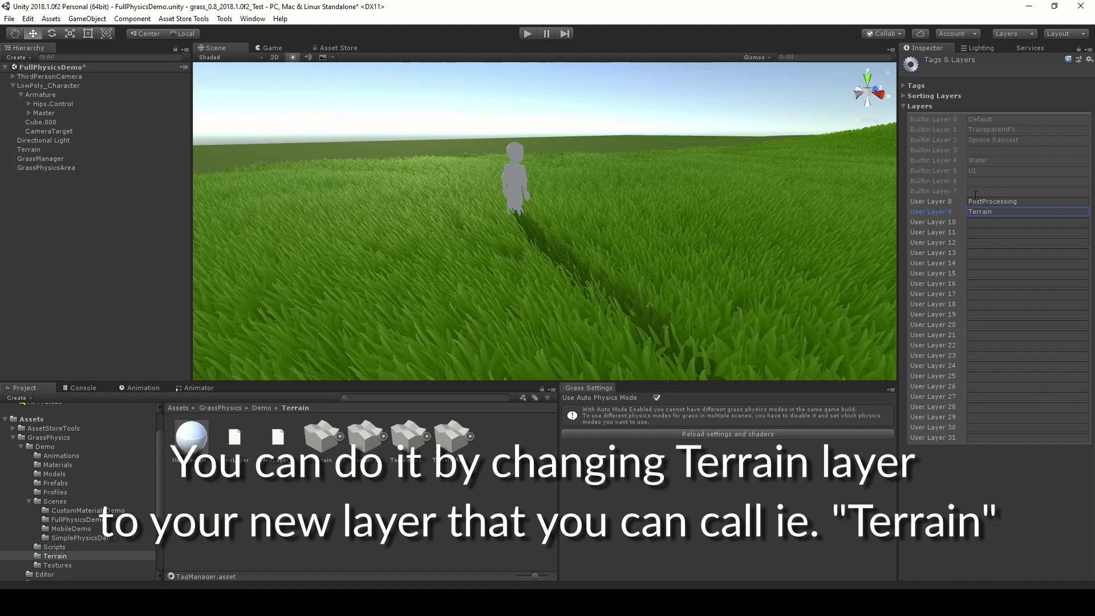
Assign the Terrain object to the Terrain layer
click(33, 151)
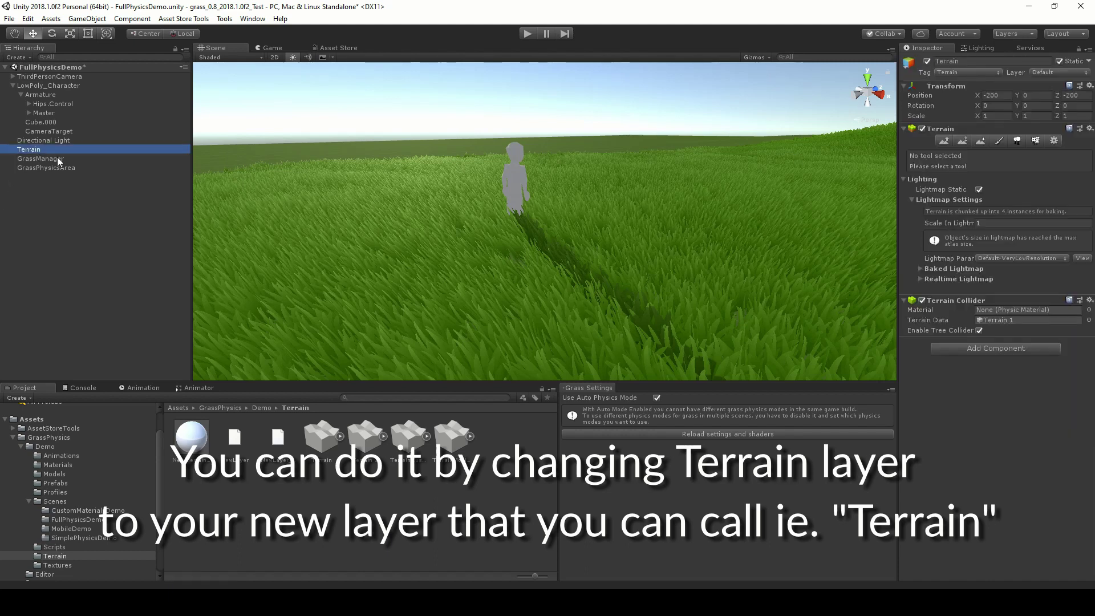
click(1059, 73)
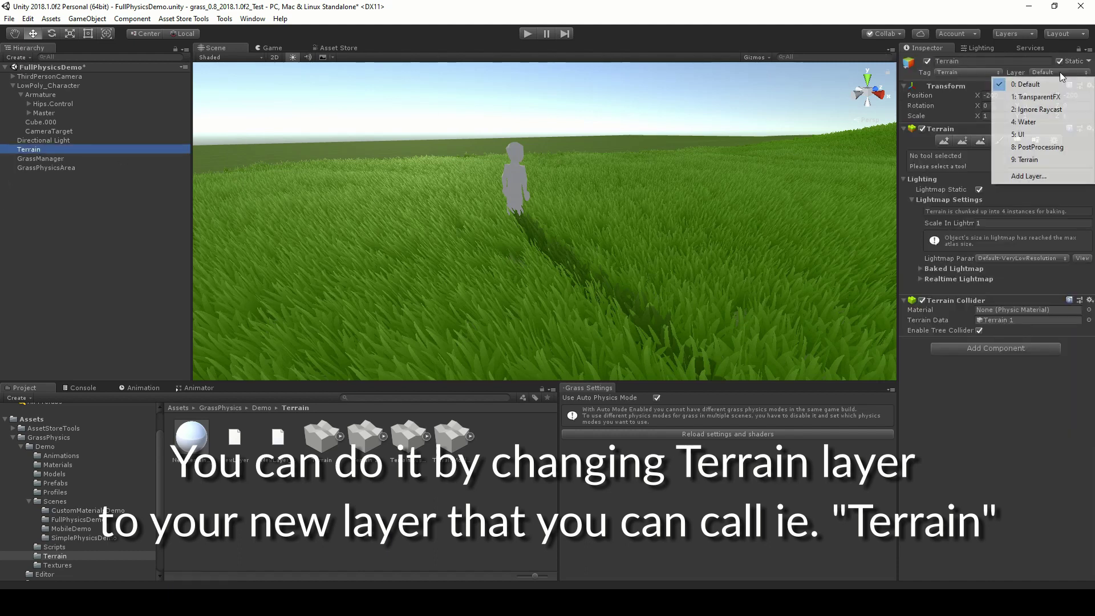
click(1028, 153)
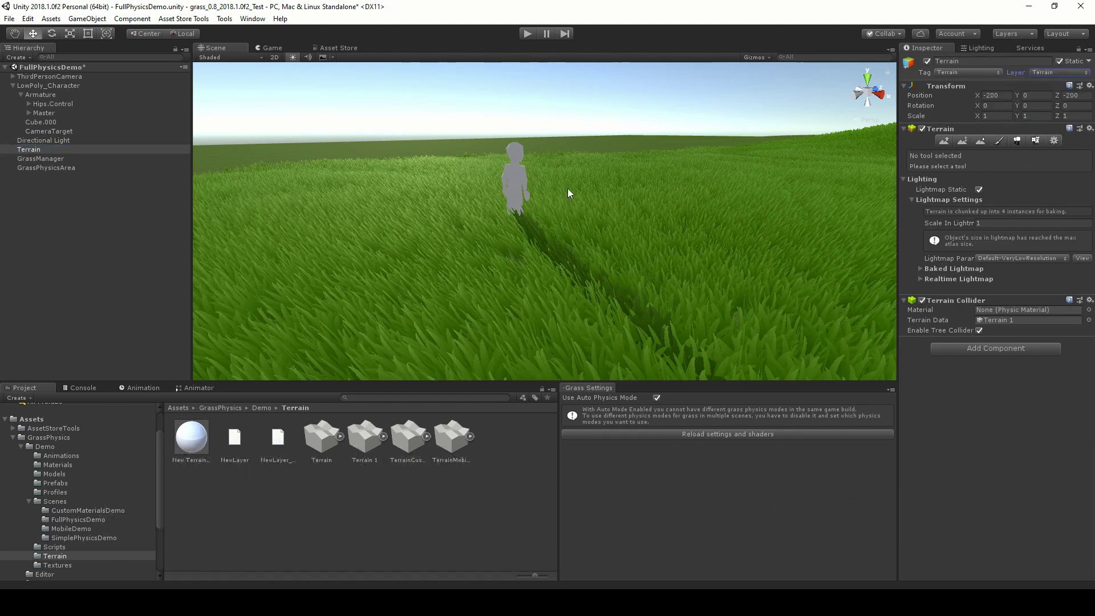
click(34, 160)
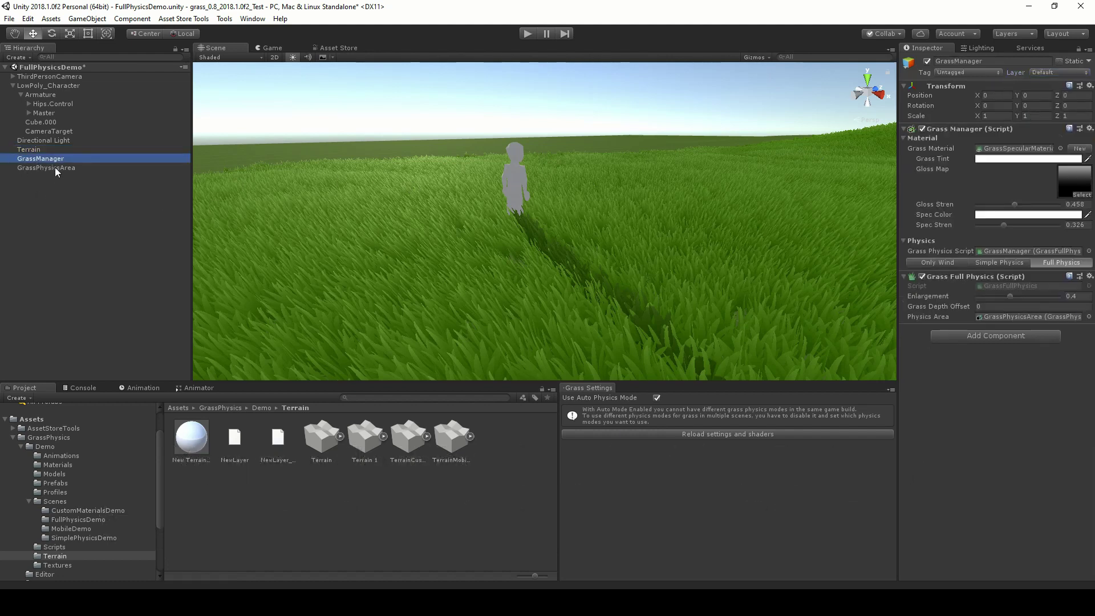
Set GrassPhysicsArea's Target Transform to LowPoly_Character so the area follows it
click(61, 170)
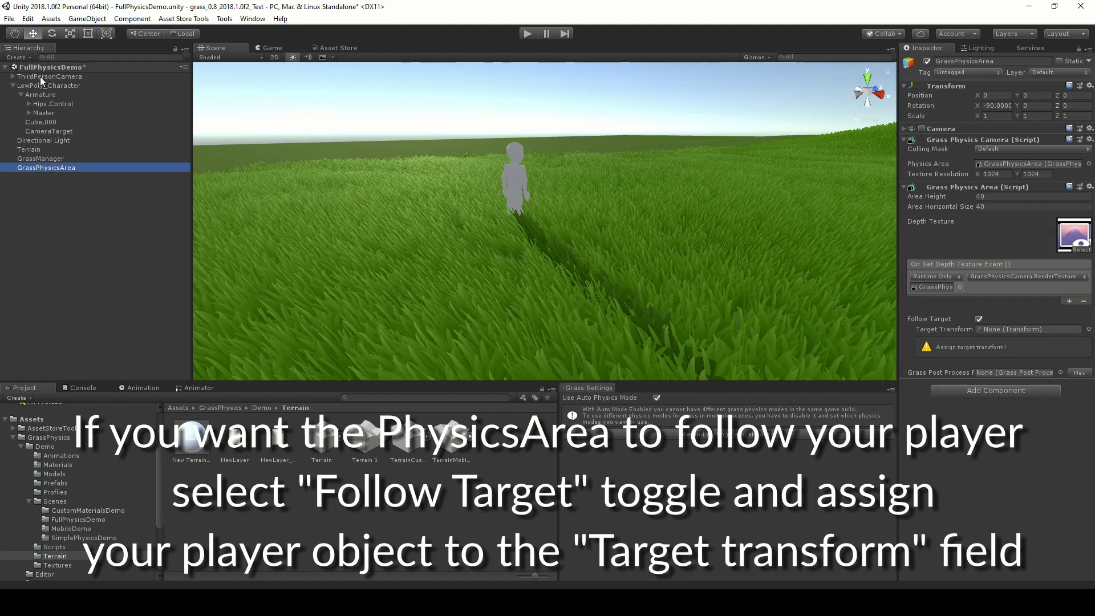
drag(41, 82, 571, 204)
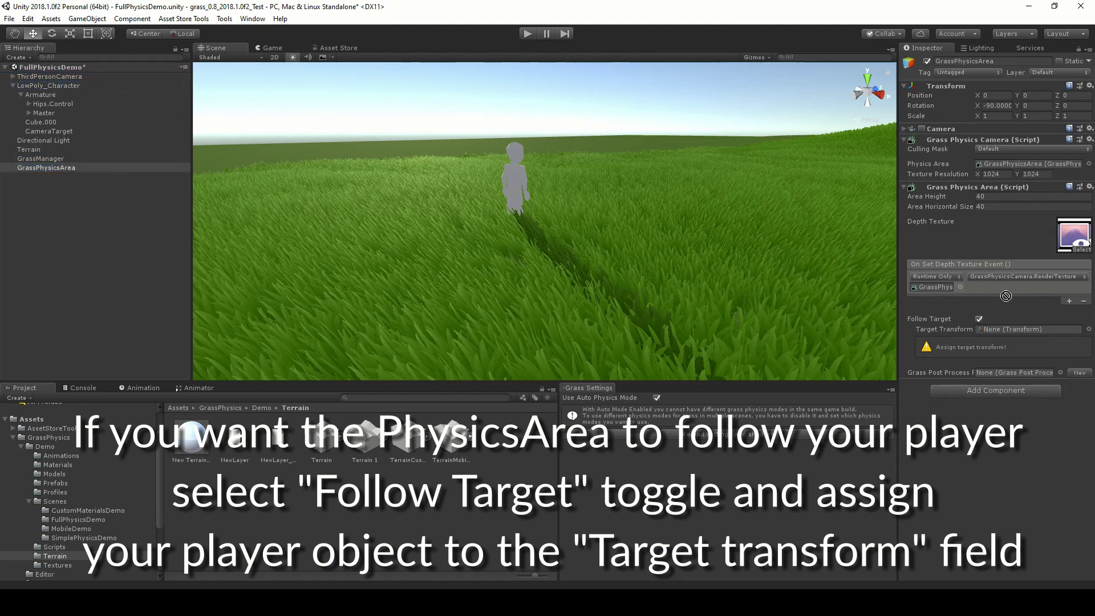
drag(1005, 296, 1026, 329)
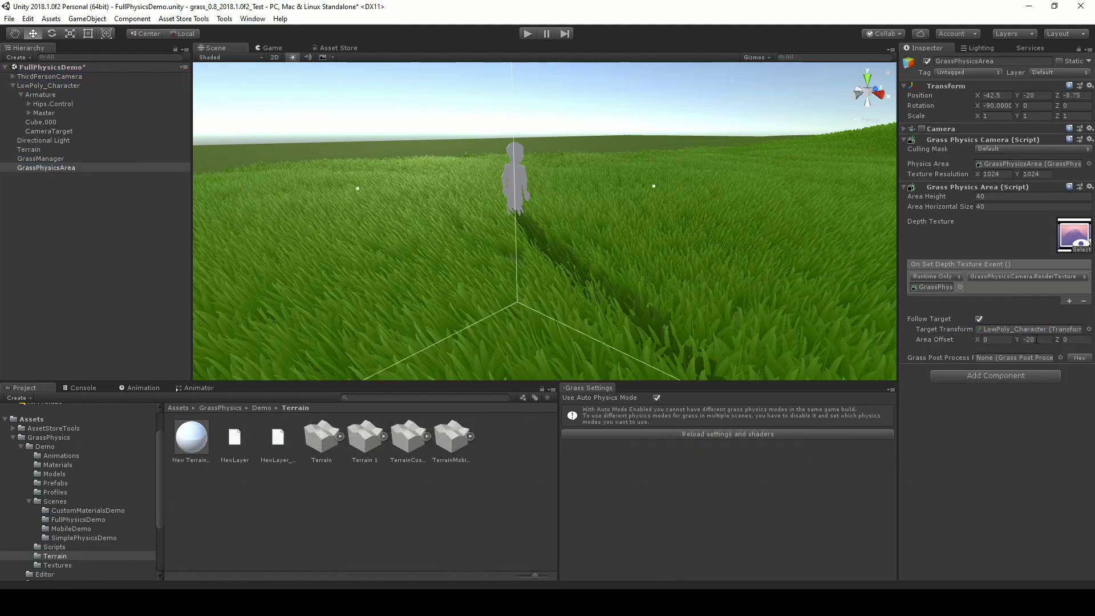
Set the physics area's Area Horizontal Size to 100
mouse_move(832, 298)
alt+mouse_down()
mouse_move(602, 237)
mouse_move(601, 226)
alt+mouse_up()
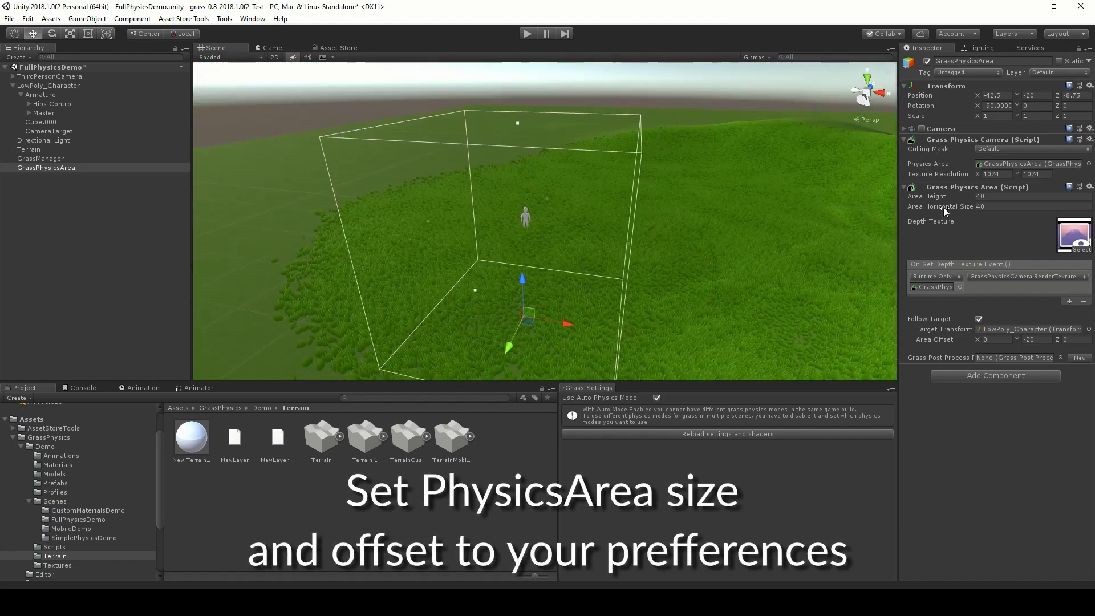
mouse_move(943, 207)
mouse_down()
mouse_move(300, 237)
mouse_move(667, 198)
mouse_up()
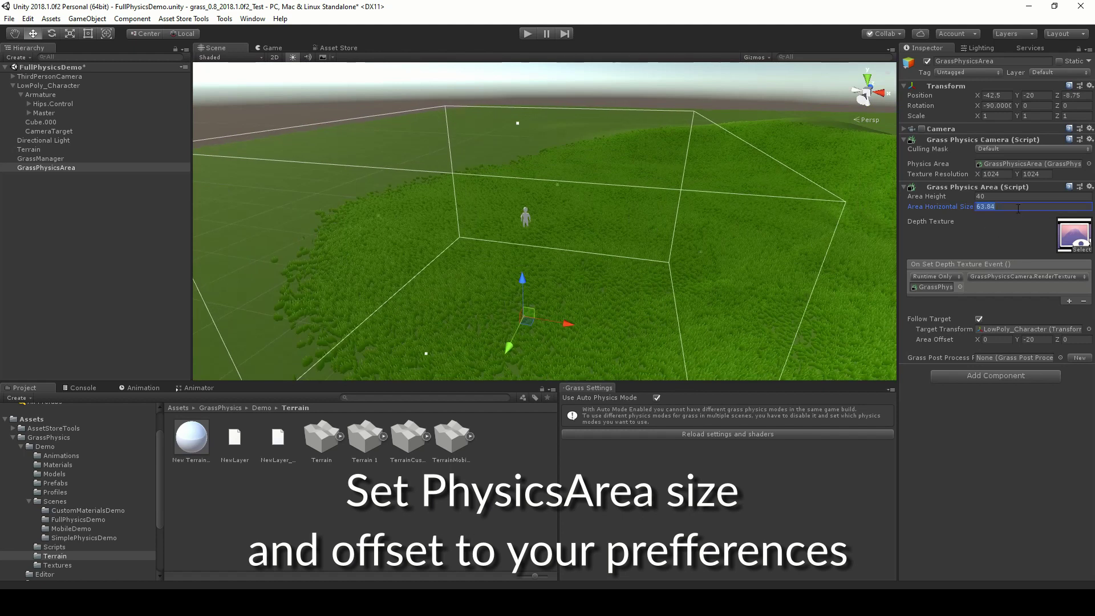
text(100)
key(Return)
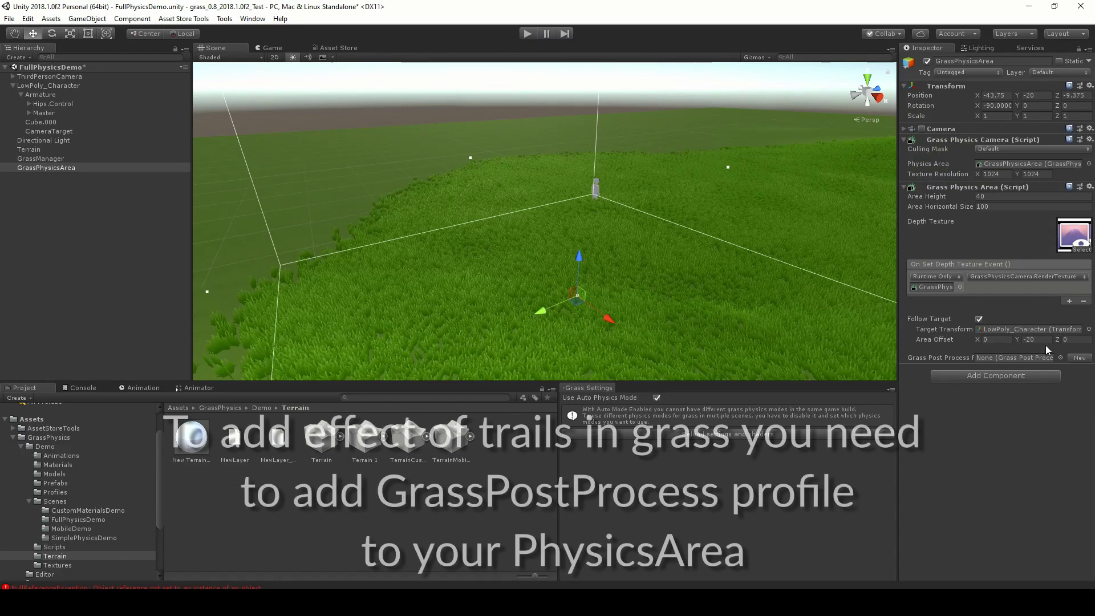
Create and save a new GrassPostProcessProfile asset in GrassPhysicsArea's Grass Post Process slot
click(1077, 358)
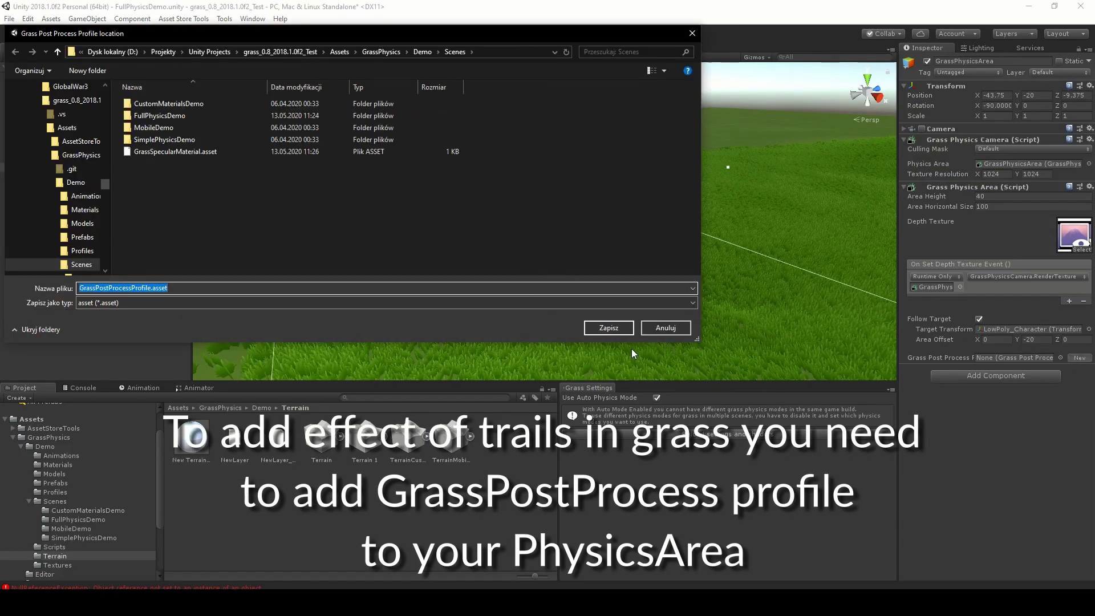
click(618, 330)
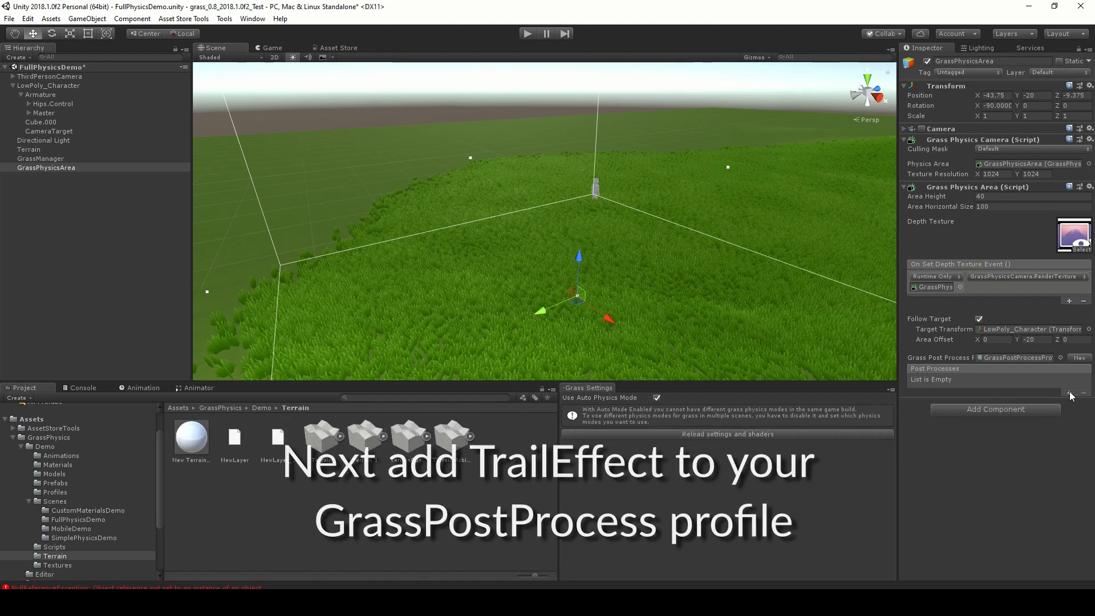
Add a Grass Trail Effect (Standard) to the profile's Post Processes list
click(1069, 393)
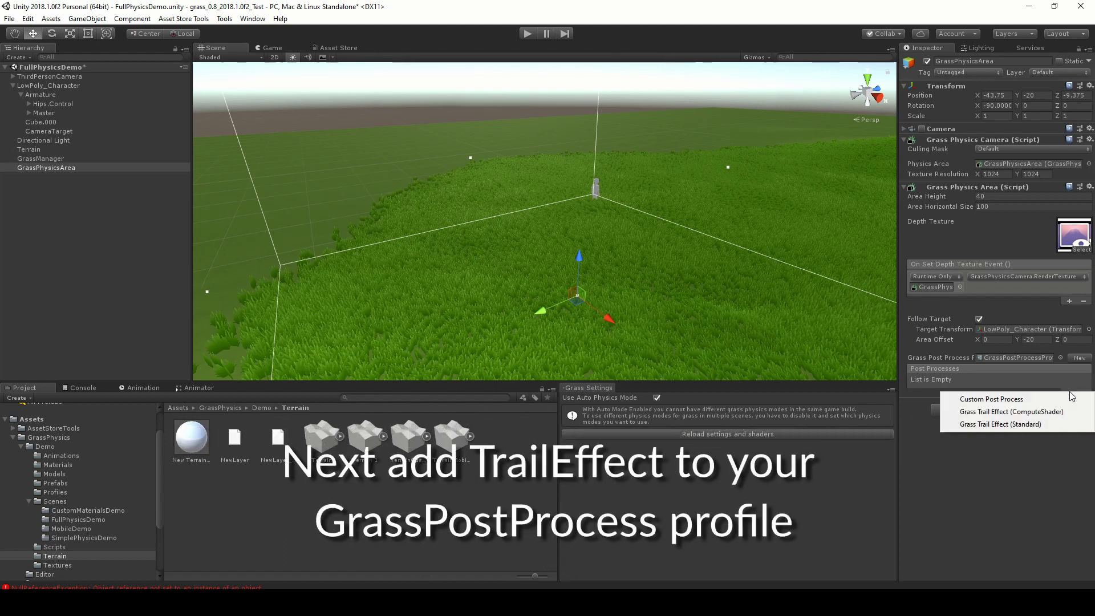
click(1041, 425)
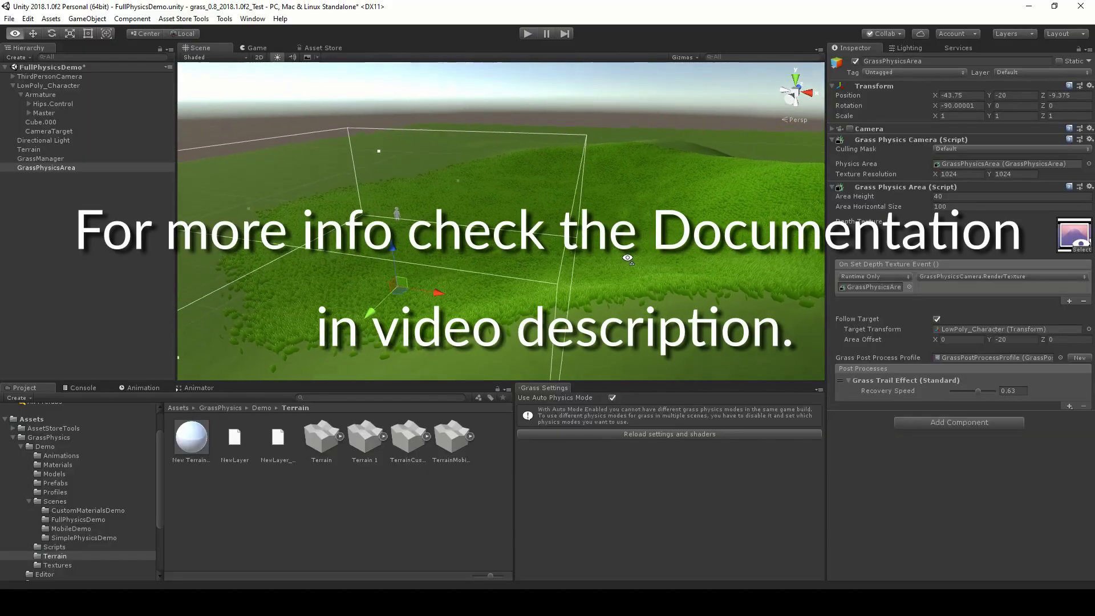
Orbit the Scene view around the physics area box surrounding the character
alt+drag(657, 257, 814, 261)
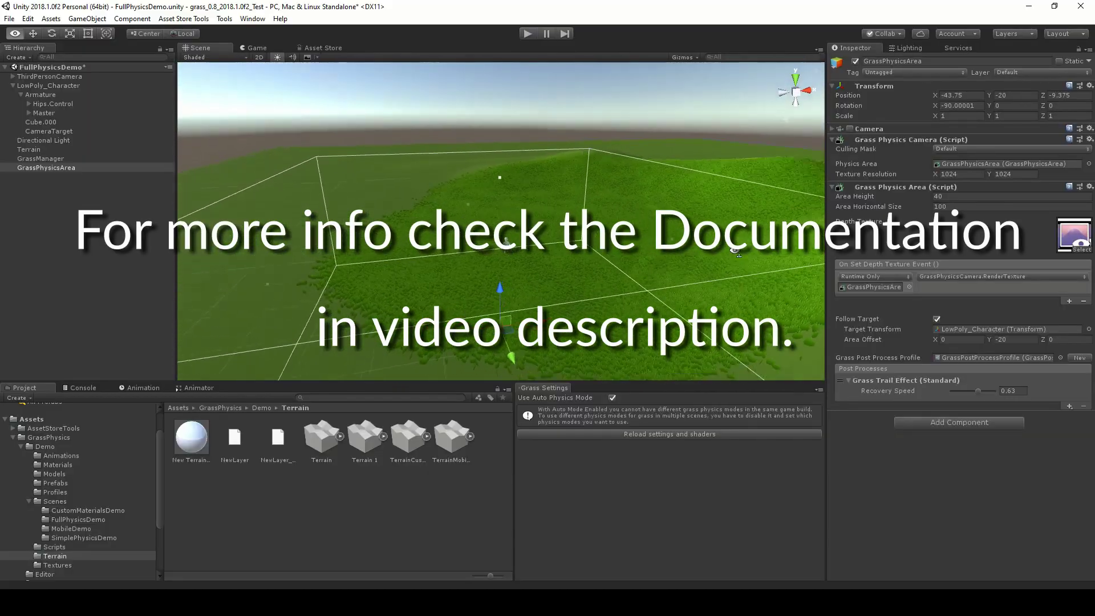